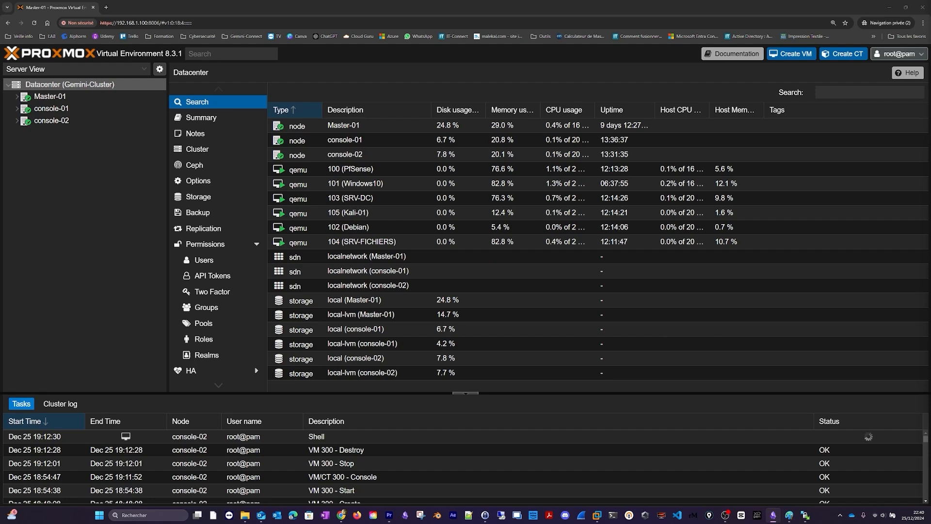
# Open sourceforge.net in a new browser tab, find the Metasploitable2 project and open its file listing.
pyautogui.hotkey('ctrl', 't')
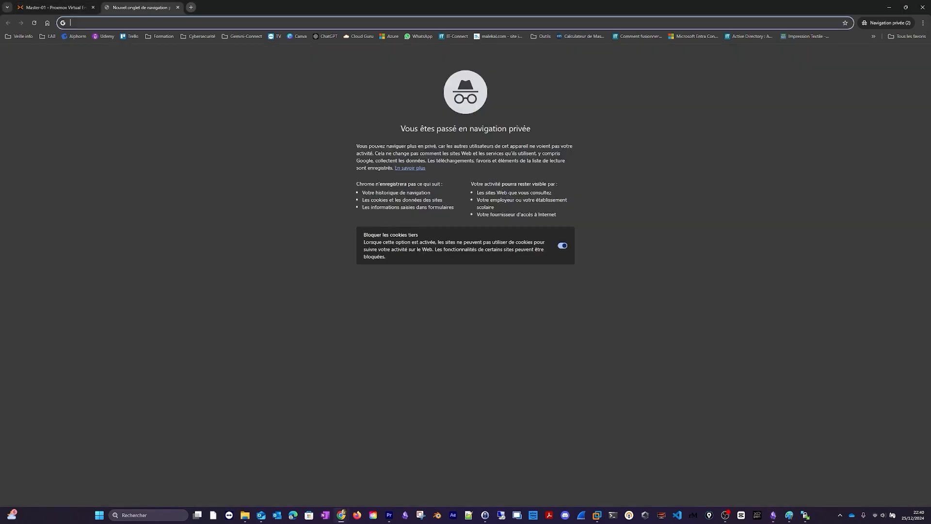
pyautogui.write('sourceforge.net')
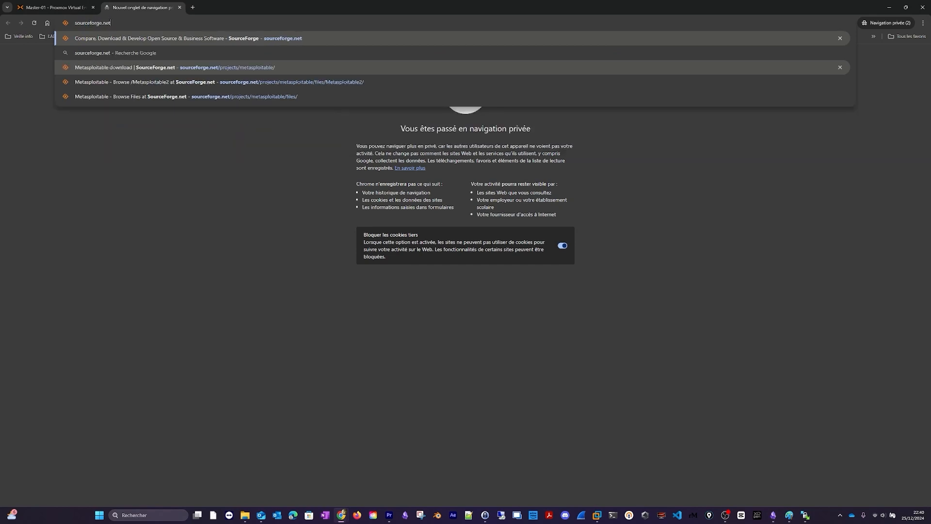
pyautogui.press('Return')
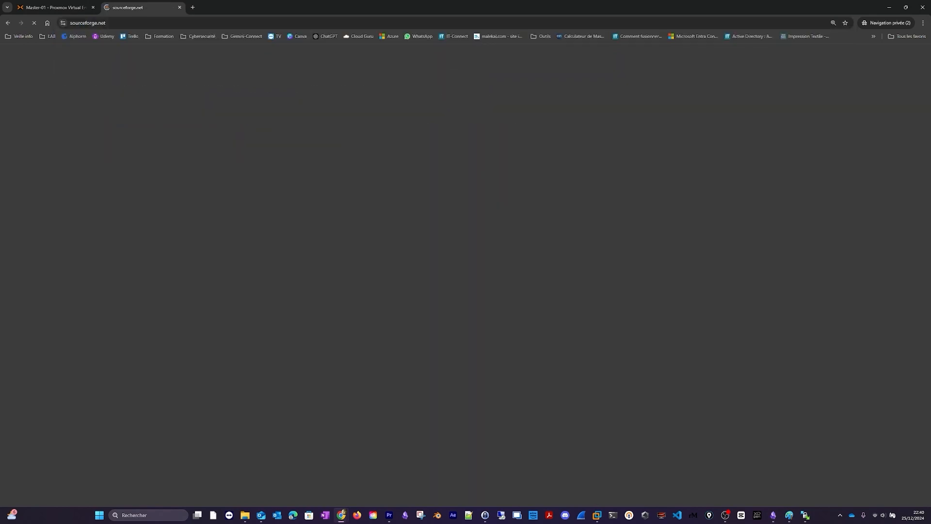
pyautogui.click(462, 241)
pyautogui.write('metas')
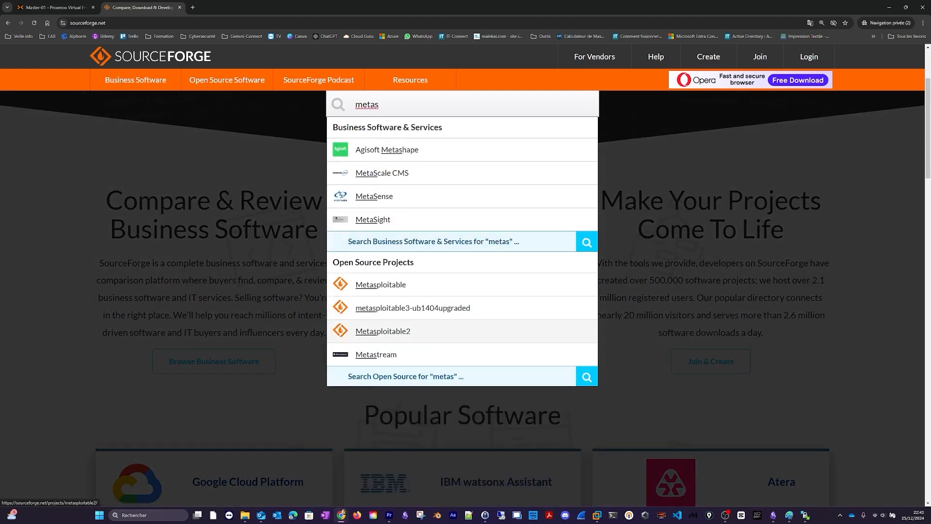
pyautogui.click(383, 331)
pyautogui.scroll(-2, 303, 257)
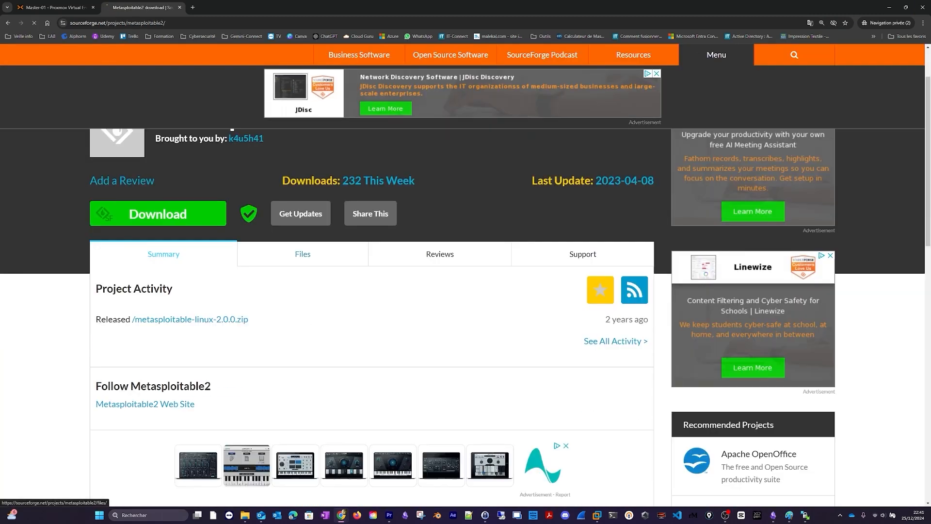
pyautogui.click(303, 253)
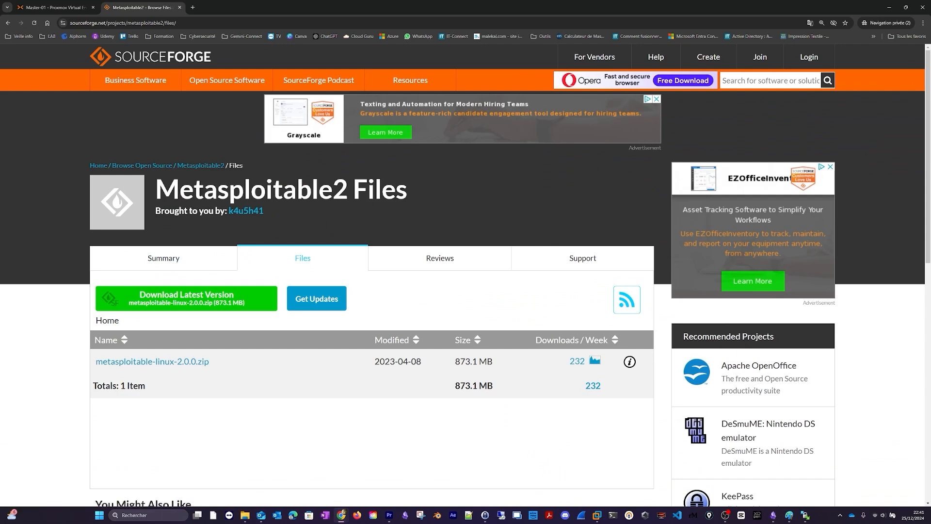
# Switch to WinSCP to view the local Metasploitable files and the remote vmdk folder, and return to the Proxmox page.
pyautogui.click(805, 516)
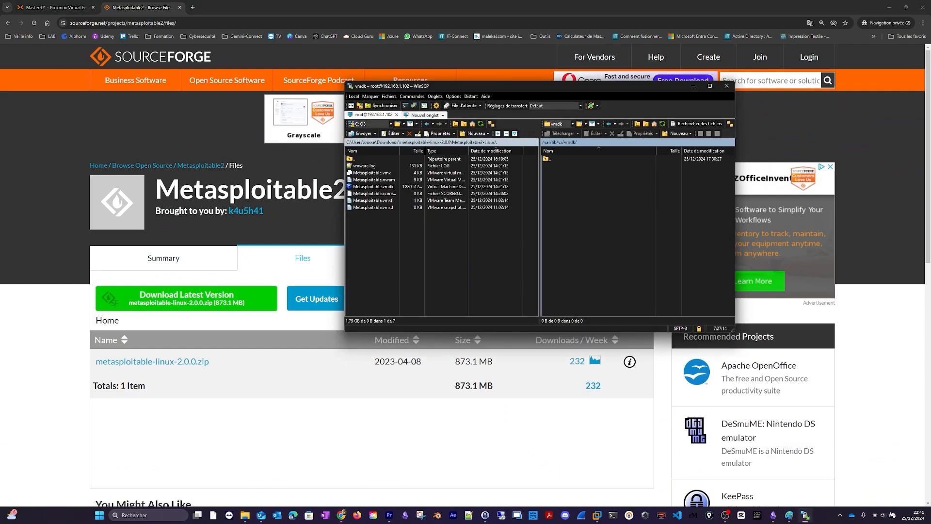
pyautogui.hotkey('alt', 'Tab')
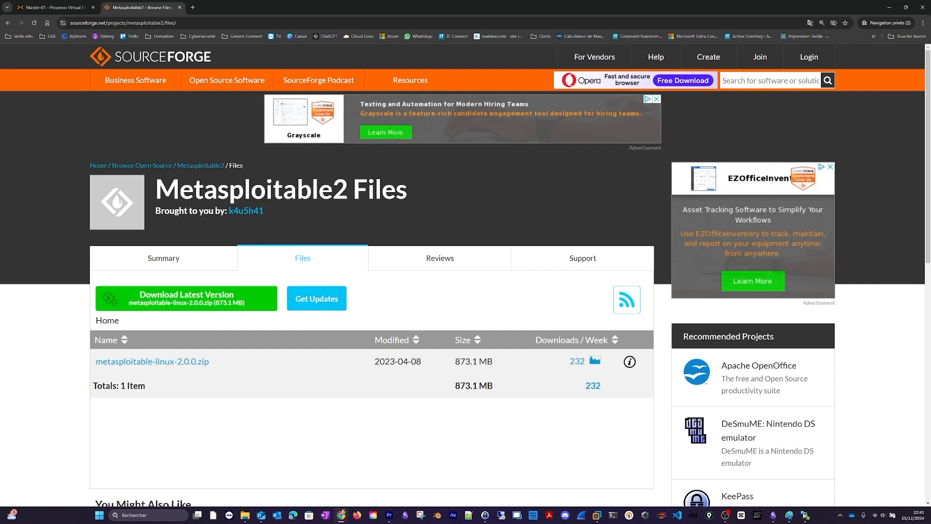
pyautogui.hotkey('ctrl', 'Tab')
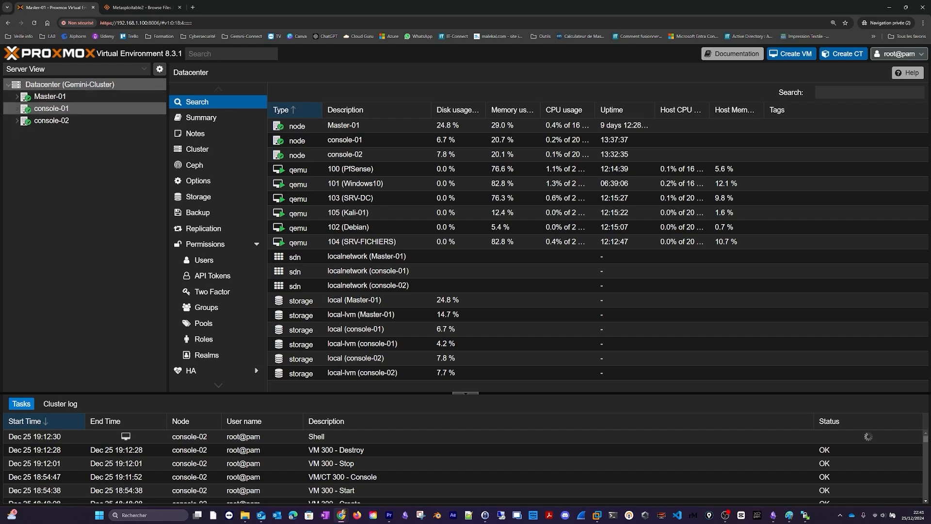
# Expand the console-01 node and look up the path of the local storage in the Datacenter storage list.
pyautogui.click(17, 108)
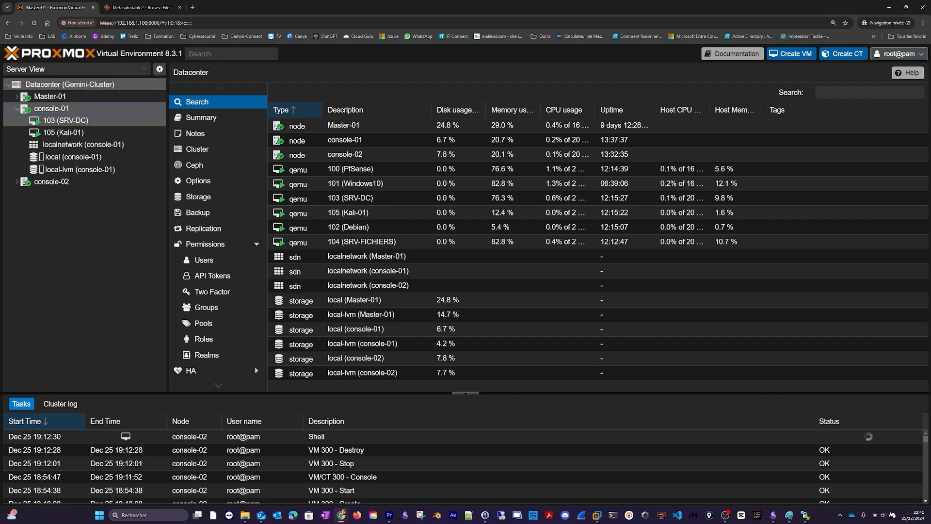
pyautogui.click(51, 108)
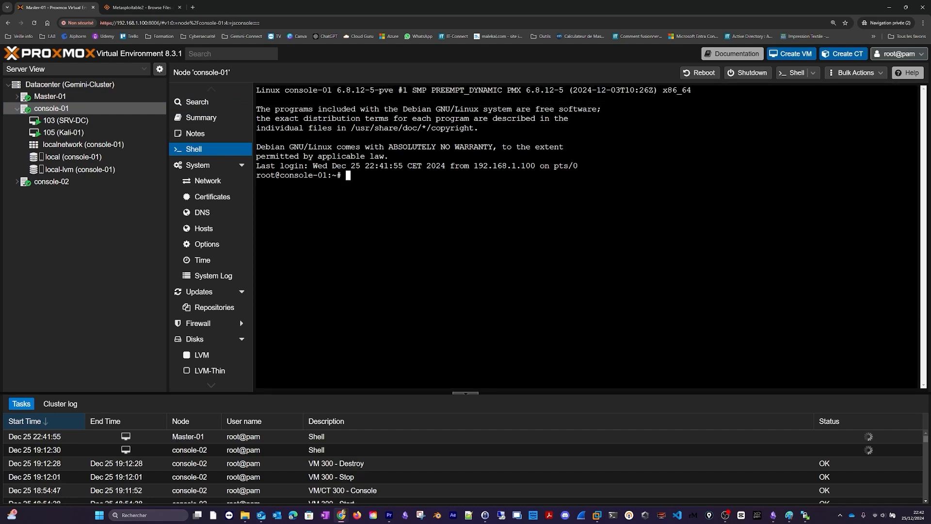
pyautogui.click(70, 84)
pyautogui.click(198, 197)
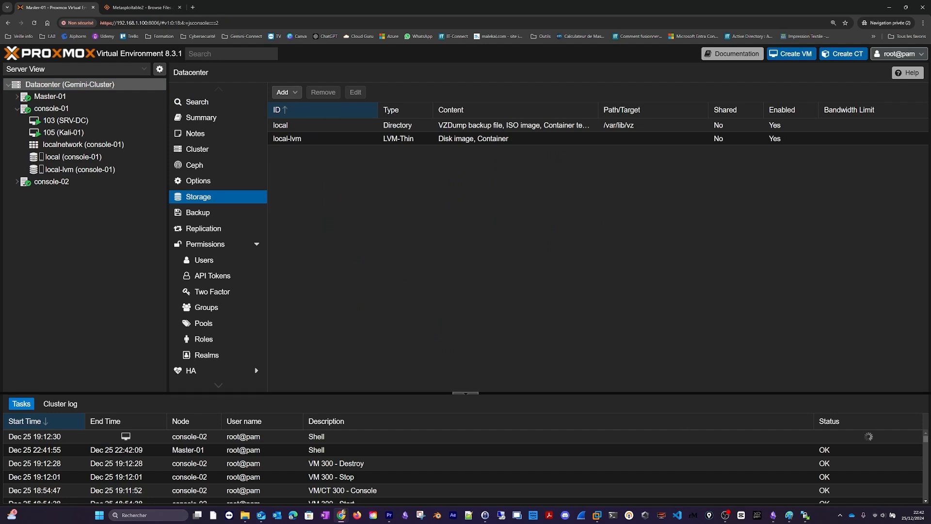
pyautogui.click(653, 125)
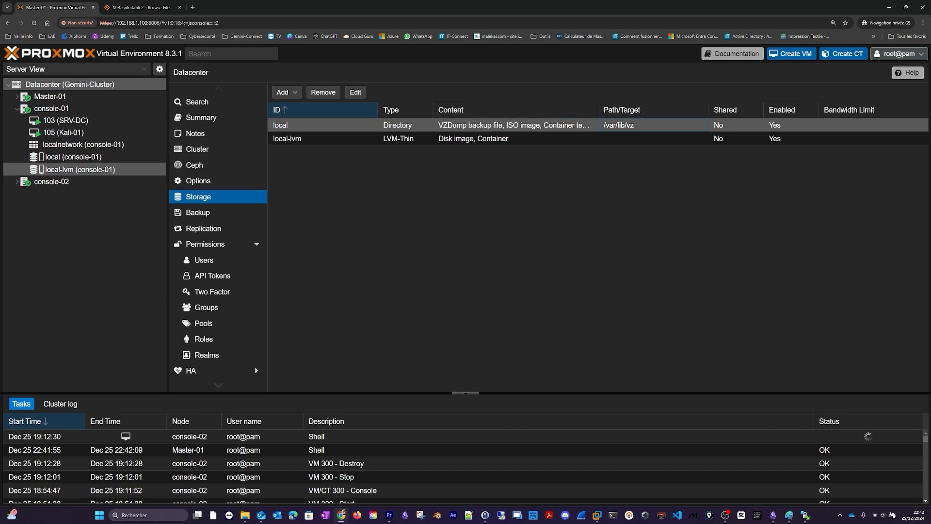
# In the console-01 shell, change to the /var/lib/vz/ directory and list its contents.
pyautogui.click(51, 109)
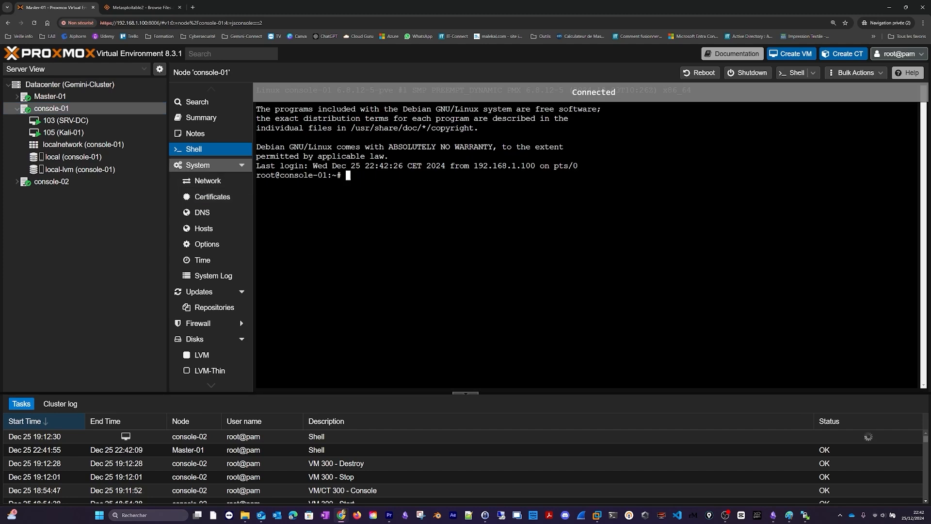
pyautogui.write('cd ')
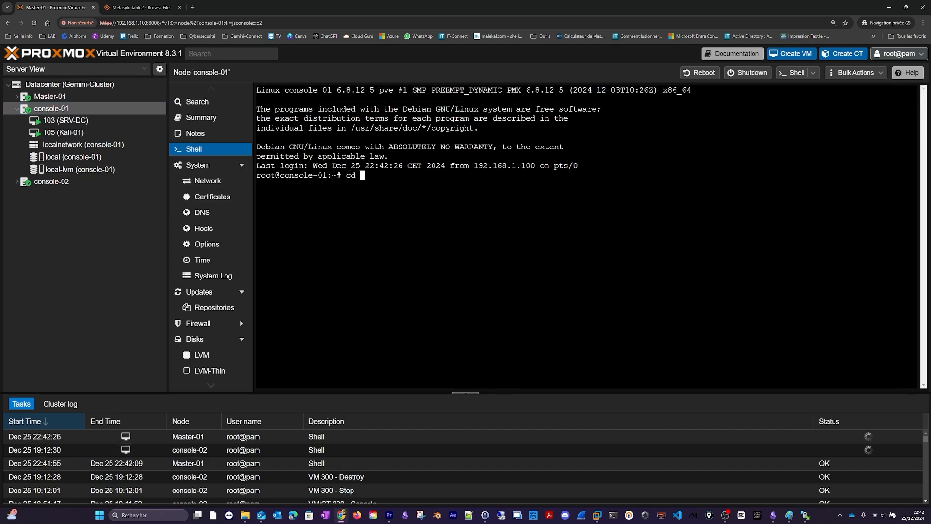
pyautogui.write('/va')
pyautogui.press('Tab')
pyautogui.write('lib/vz/')
pyautogui.press('Return')
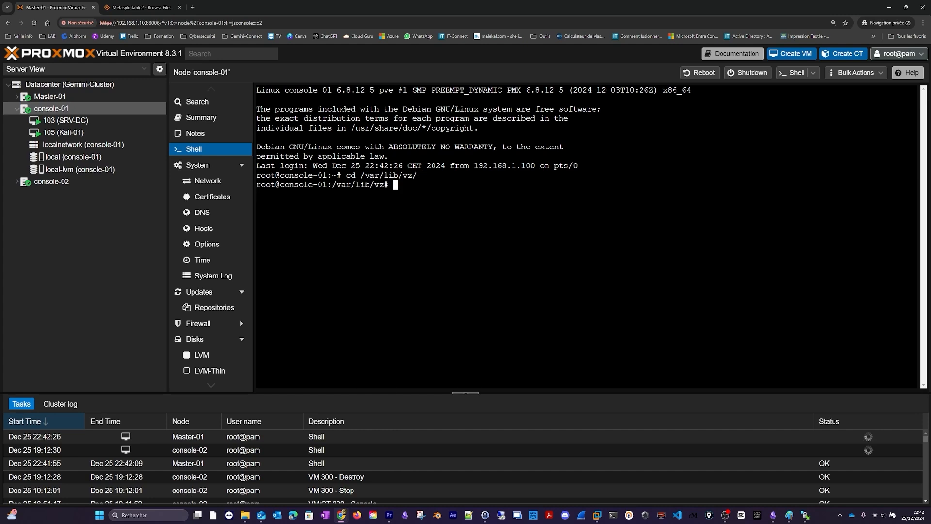
pyautogui.write('ls')
pyautogui.press('Return')
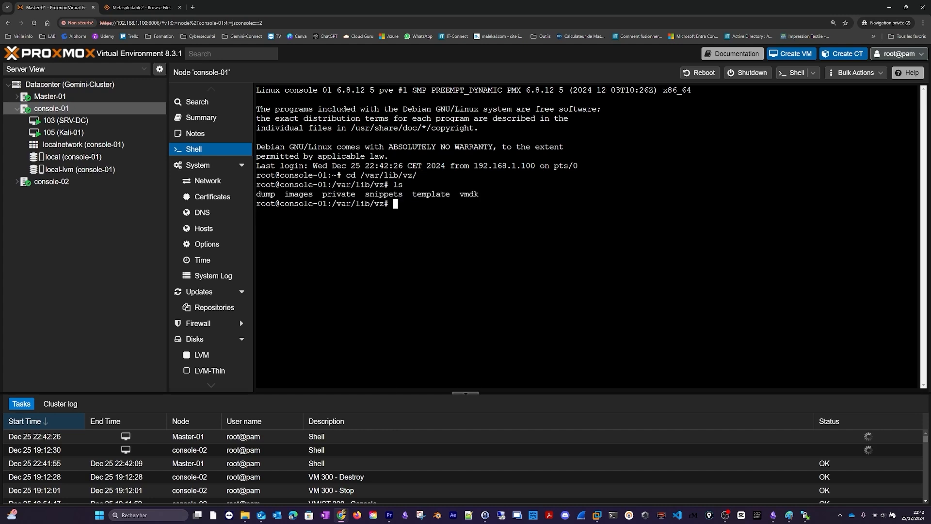
# Remove the existing vmdk/ directory recursively with rm -r and list the remaining folders.
pyautogui.doubleClick(468, 194)
pyautogui.write('rm ')
pyautogui.write('-f')
pyautogui.write(' v')
pyautogui.press('Tab')
pyautogui.press('Return')
pyautogui.write('ls')
pyautogui.press('Return')
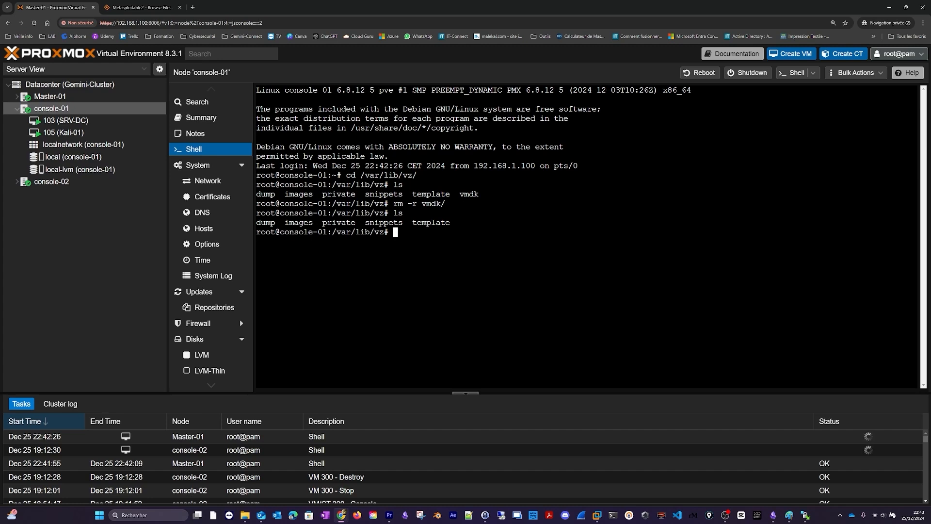
# Create a new directory named vmdk in /var/lib/vz and list the contents.
pyautogui.write('mkdir vmdk')
pyautogui.press('Return')
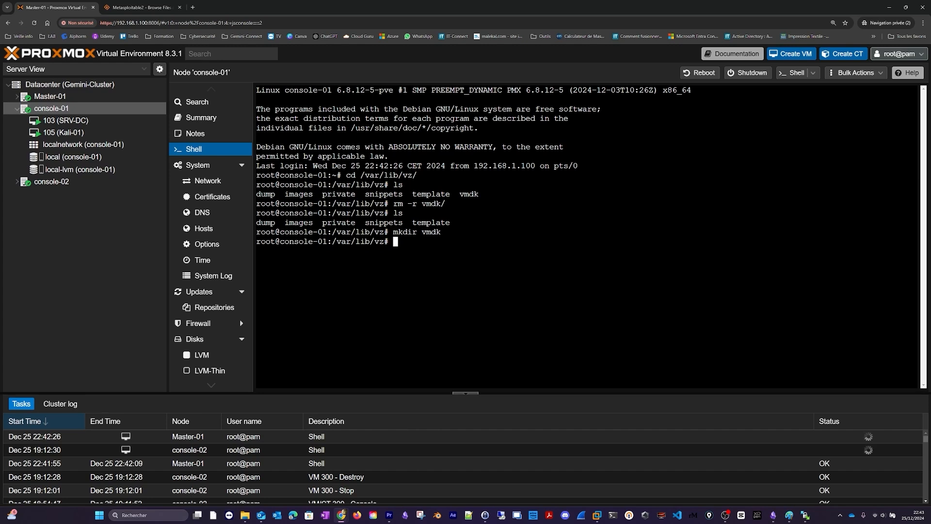
pyautogui.write('ls')
pyautogui.press('Return')
# Change into the vmdk/ directory and list its contents.
pyautogui.write('cd ')
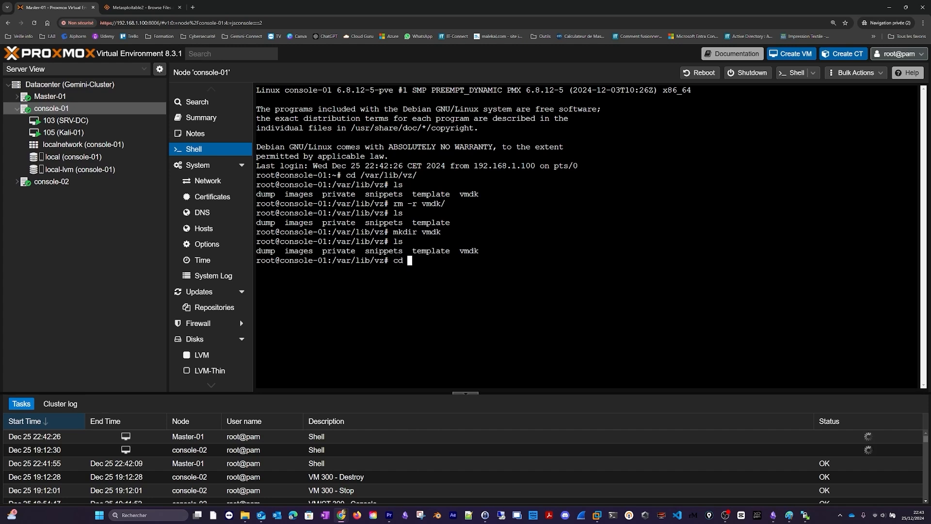
pyautogui.write('vmdk/')
pyautogui.press('Return')
pyautogui.write('ls')
pyautogui.press('Return')
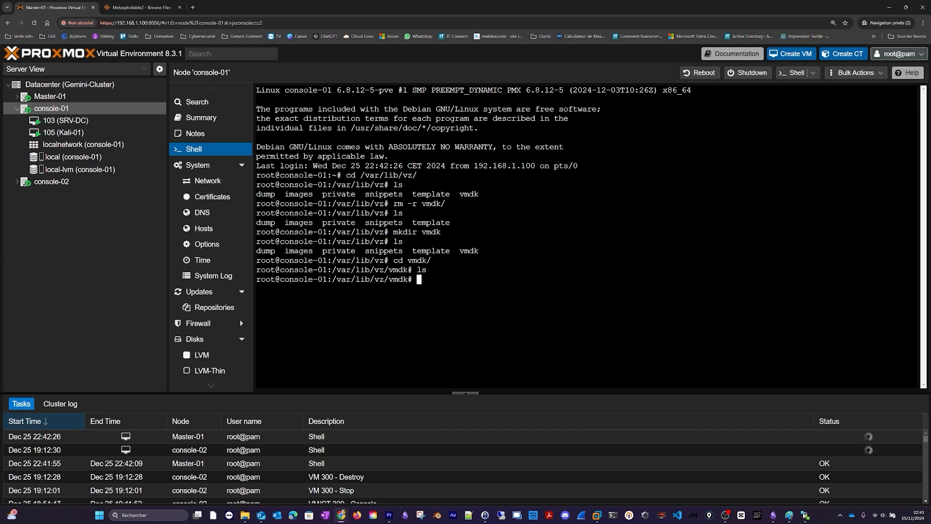
pyautogui.hotkey('ctrl', 'Tab')
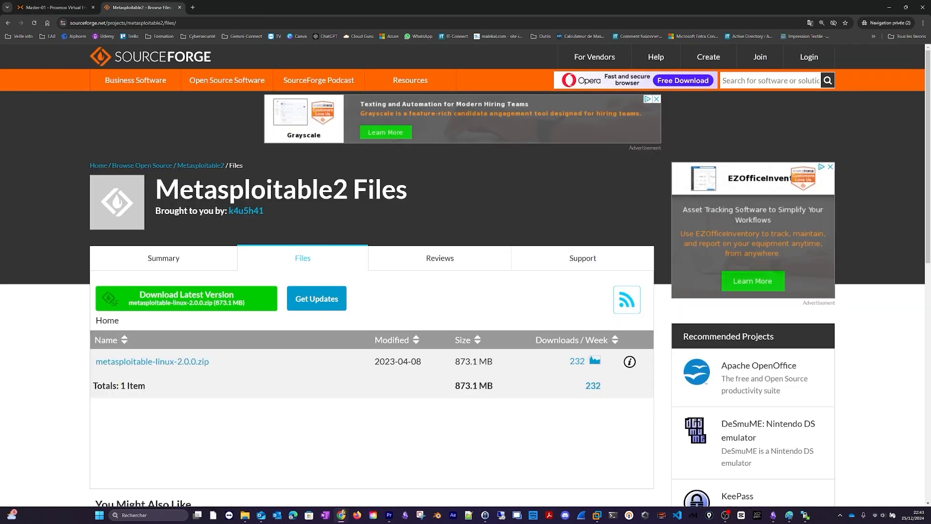
pyautogui.hotkey('ctrl', 'Tab')
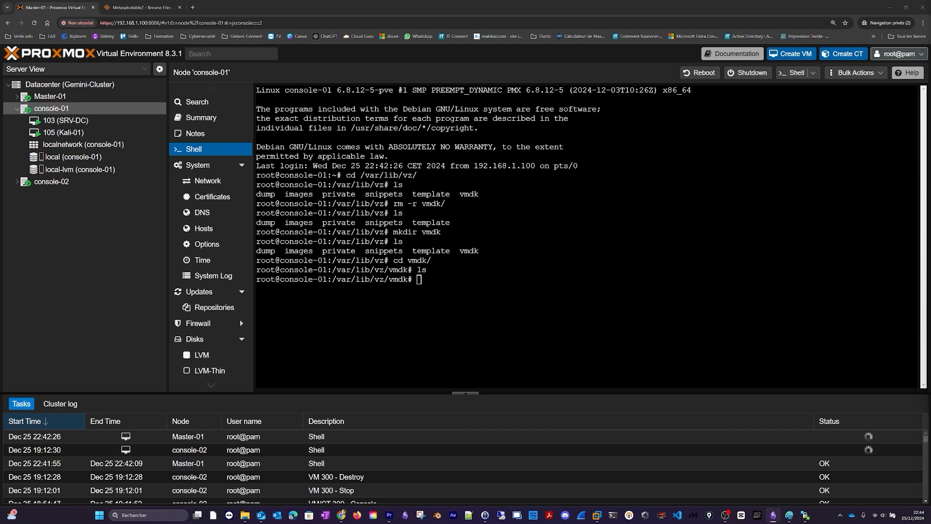
pyautogui.rightClick(476, 292)
pyautogui.click(514, 363)
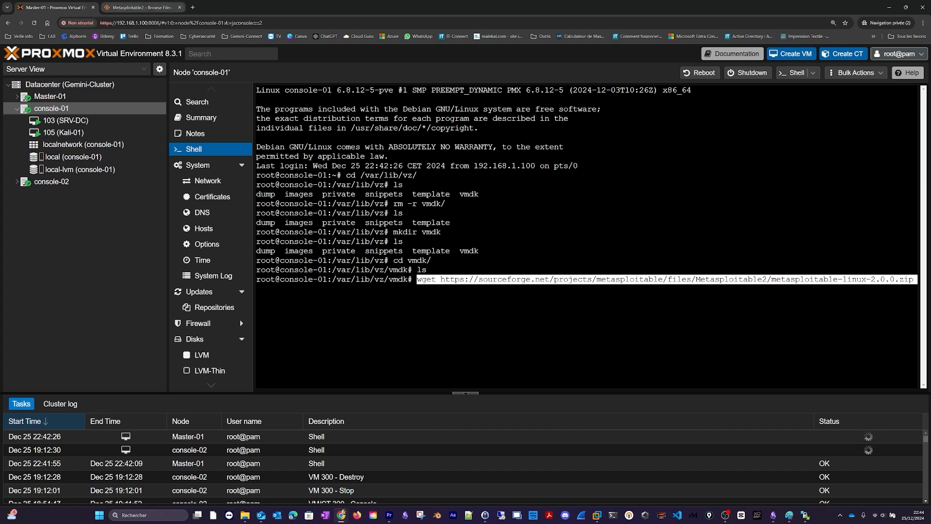
pyautogui.click(140, 7)
pyautogui.click(89, 23)
pyautogui.moveTo(89, 23); pyautogui.dragTo(192, 23)
pyautogui.moveTo(209, 361)
pyautogui.mouseDown()
pyautogui.moveTo(95, 361)
pyautogui.moveTo(191, 361)
pyautogui.mouseUp()
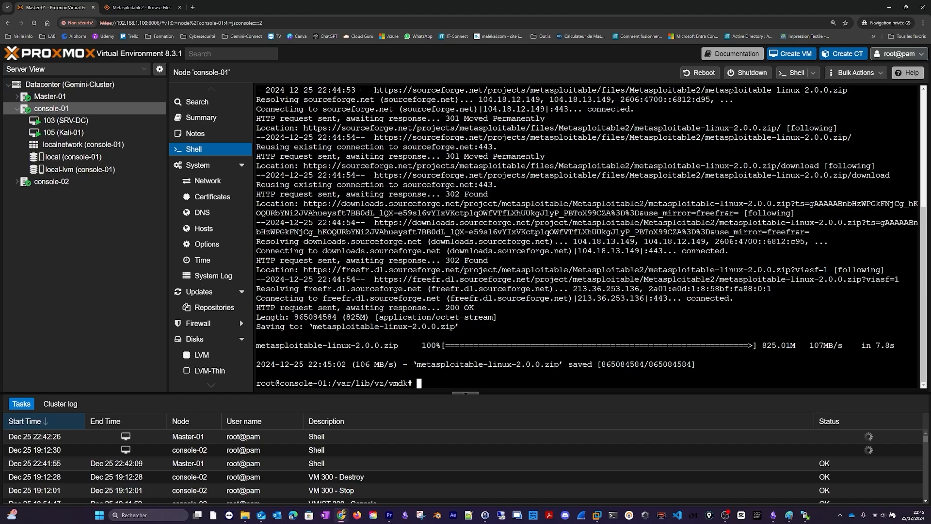
# List the vmdk directory and extract metasploitable-linux-2.0.0.zip with unzip.
pyautogui.write('ls')
pyautogui.press('Return')
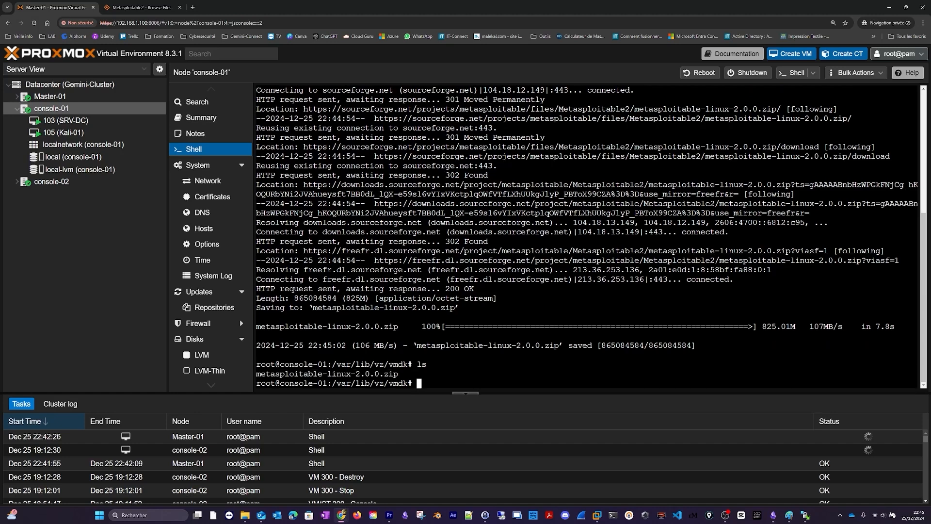
pyautogui.write('unzip me')
pyautogui.press('Tab')
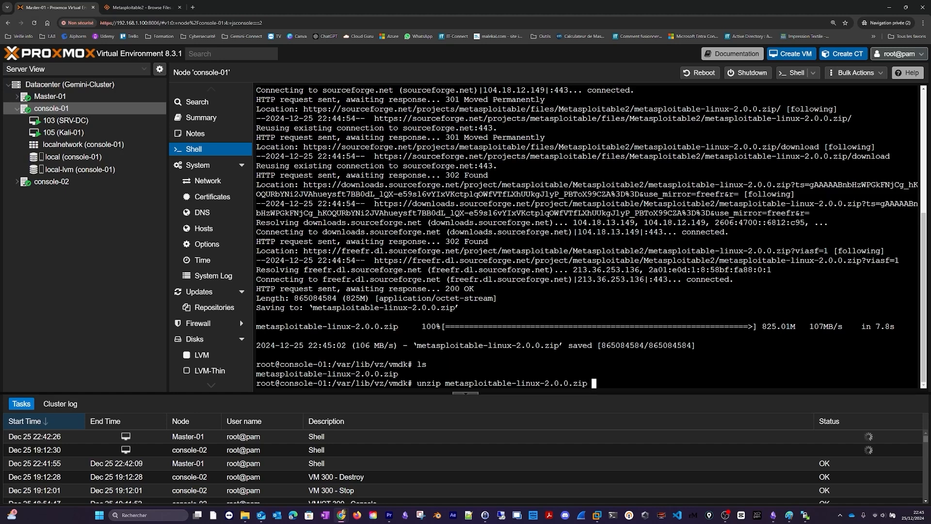
pyautogui.press('Return')
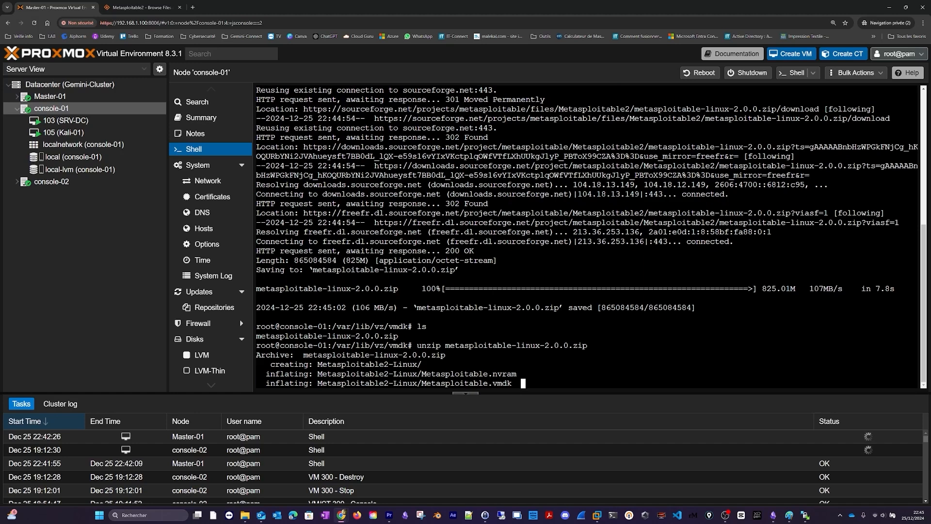
# Run apt install unzip in the console-01 shell.
pyautogui.write('a')
pyautogui.write('pt ')
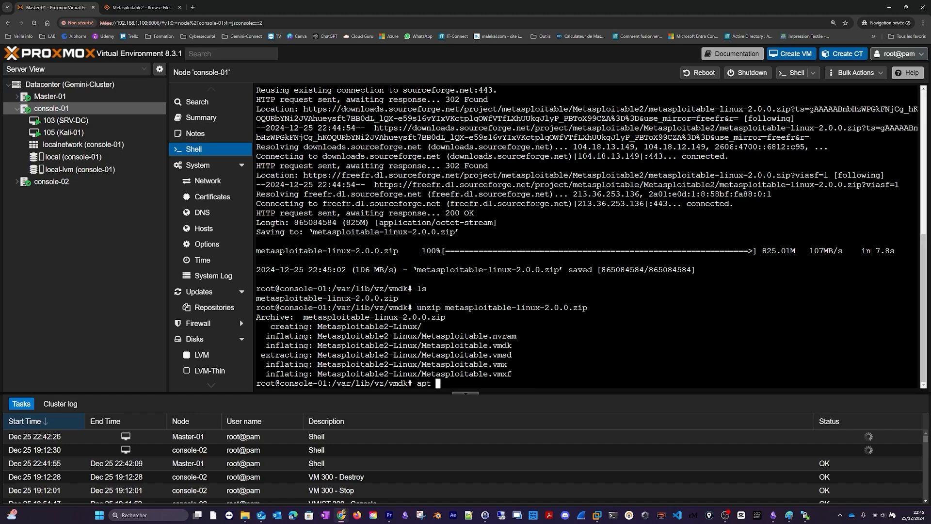
pyautogui.write('install unzip')
pyautogui.press('Return')
pyautogui.press('XF86AudioLowerVolume')
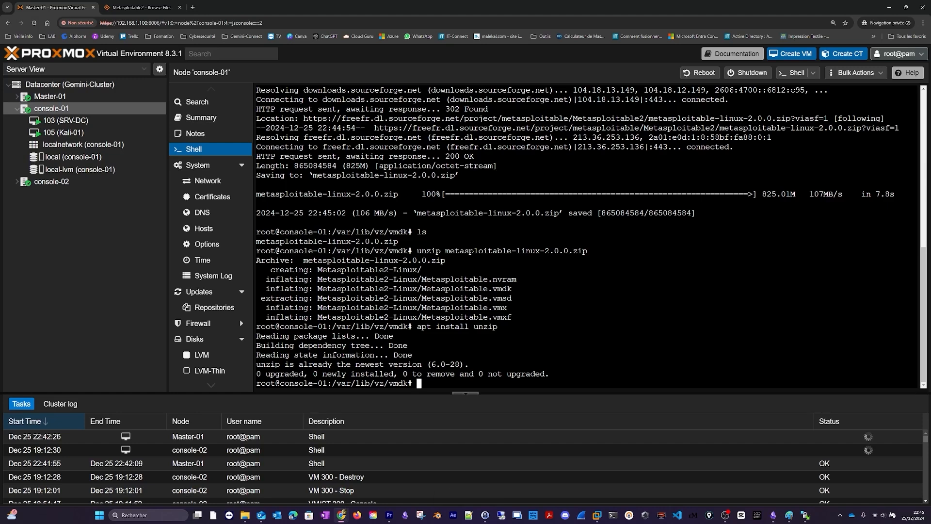
# List the extracted content, change into the Metasploitable2-Linux/ directory and list its files.
pyautogui.moveTo(416, 250); pyautogui.dragTo(587, 250)
pyautogui.write('ls')
pyautogui.press('Return')
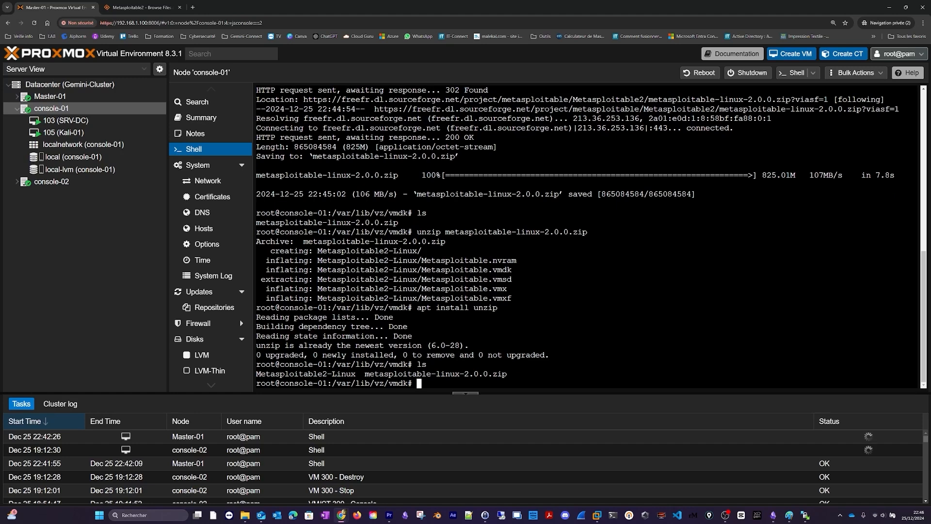
pyautogui.write('cd ')
pyautogui.write('Metasploitable2-Linux/')
pyautogui.press('Tab')
pyautogui.press('Return')
pyautogui.write('ls')
pyautogui.press('Return')
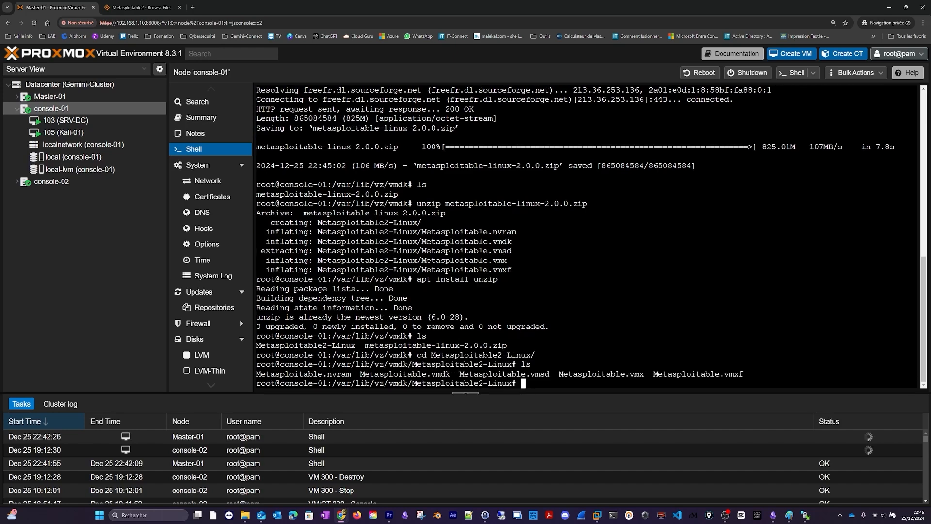
# Show a detailed listing with ls -l and highlight the size, date and name of Metasploitable.vmdk.
pyautogui.write('ls -l')
pyautogui.press('Return')
pyautogui.moveTo(365, 345); pyautogui.dragTo(568, 345)
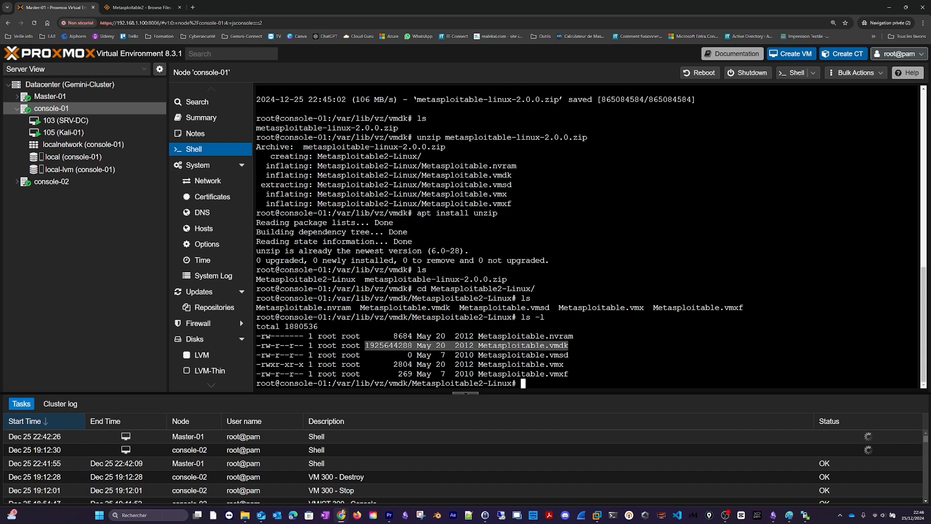
# Start creating a new virtual machine named metasploitable2 and proceed to its operating system settings.
pyautogui.click(790, 54)
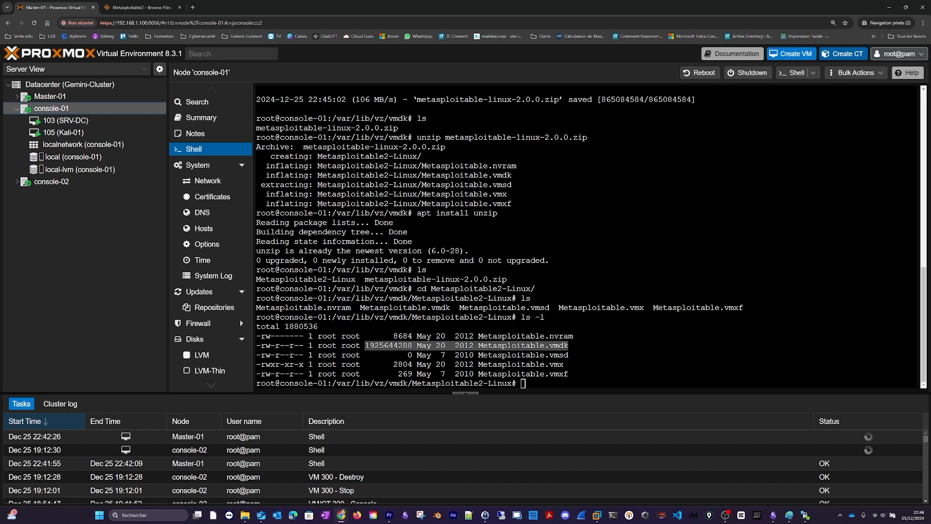
pyautogui.write('metasploitable2')
pyautogui.press('Return')
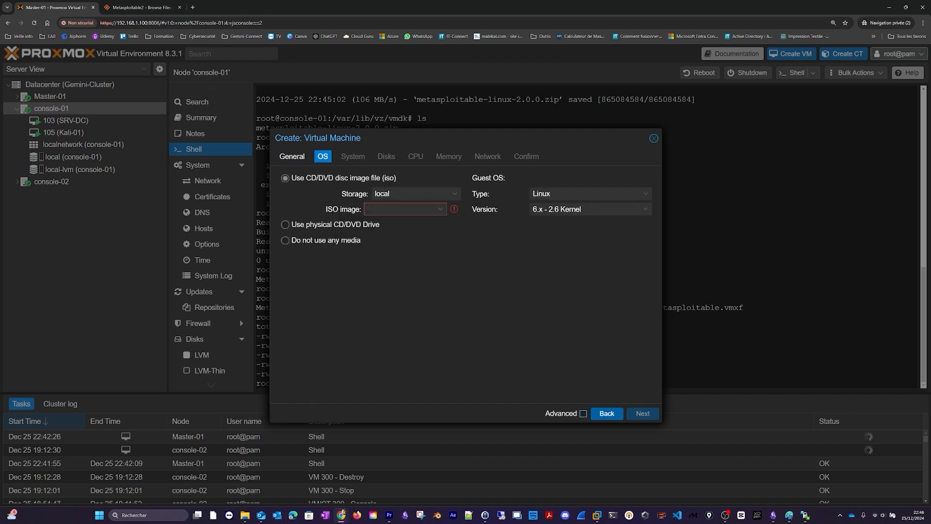
# Choose no installation media for the new VM, keep the default system settings and set its disk size to 1 GiB.
pyautogui.click(286, 241)
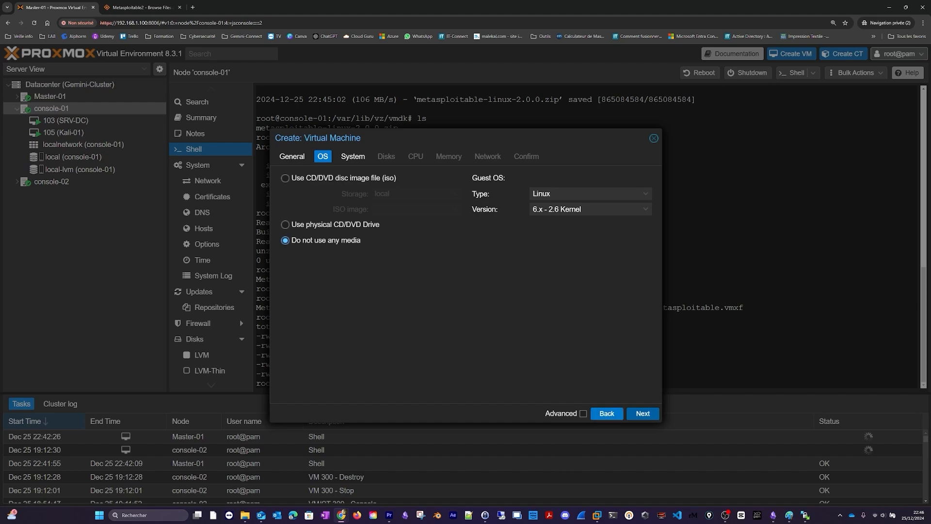
pyautogui.click(643, 413)
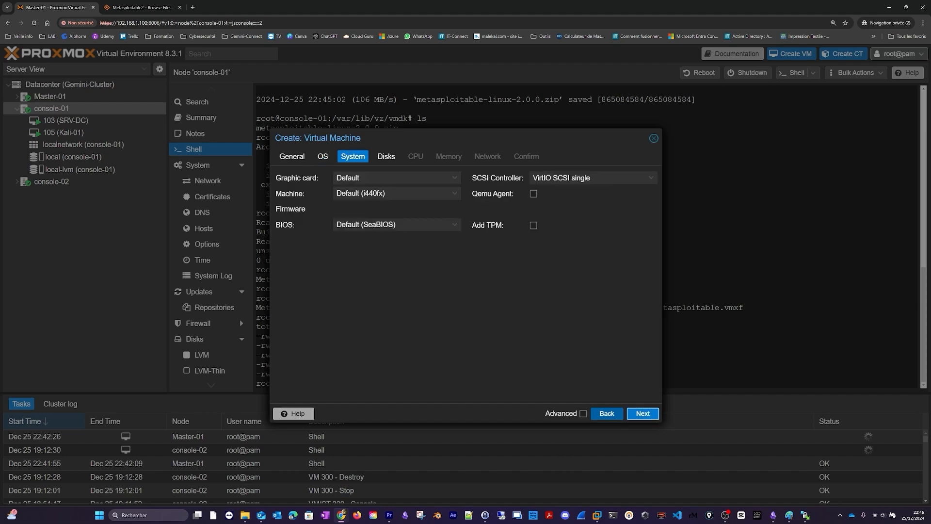
pyautogui.click(643, 414)
pyautogui.doubleClick(420, 248)
pyautogui.write('1')
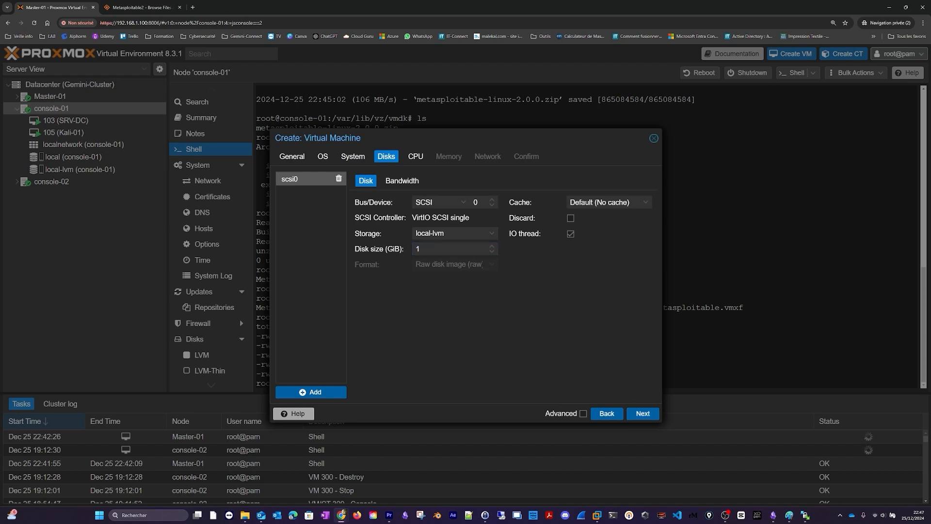
pyautogui.click(643, 414)
# Give the VM 2 CPU cores and 4096 MiB of memory.
pyautogui.click(455, 191)
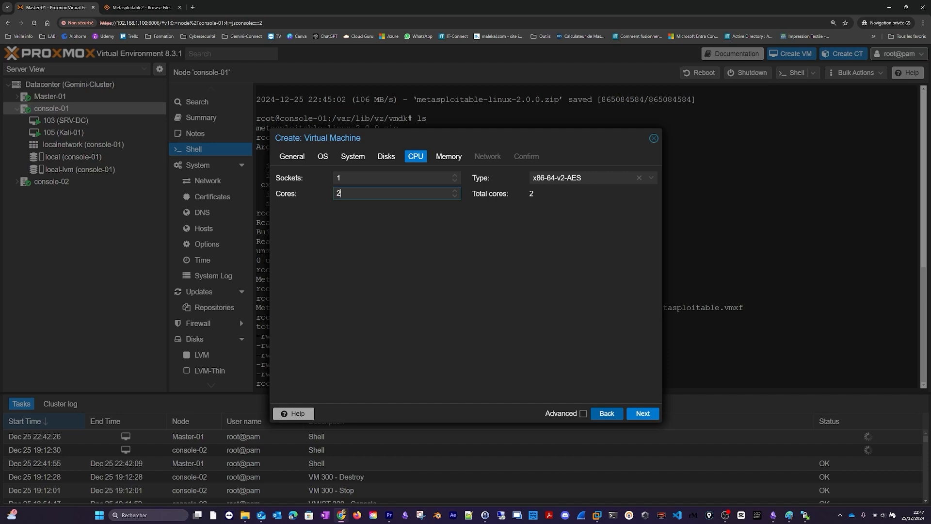
pyautogui.click(643, 413)
pyautogui.doubleClick(377, 178)
pyautogui.write('409')
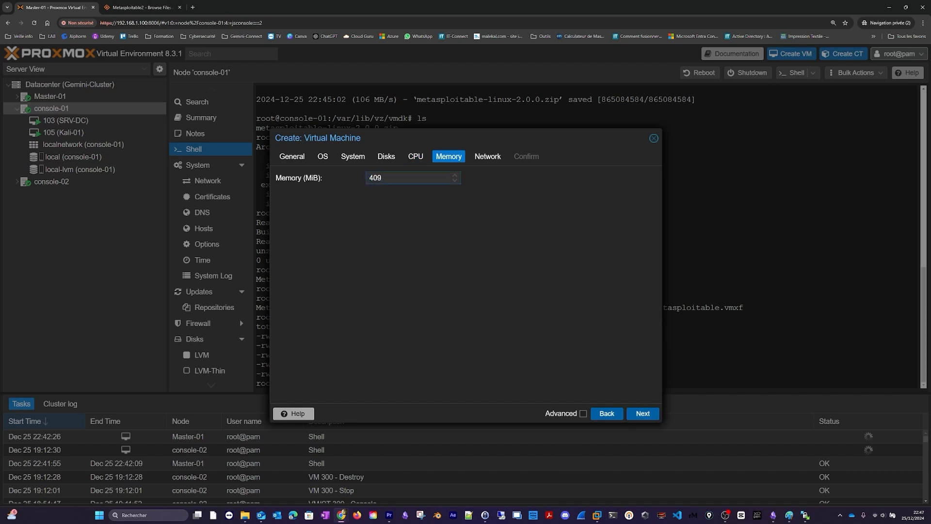
pyautogui.write('6')
pyautogui.click(642, 413)
# Set the network's VLAN tag to 100 and finish creating the metasploitable2 VM.
pyautogui.click(388, 209)
pyautogui.write('100')
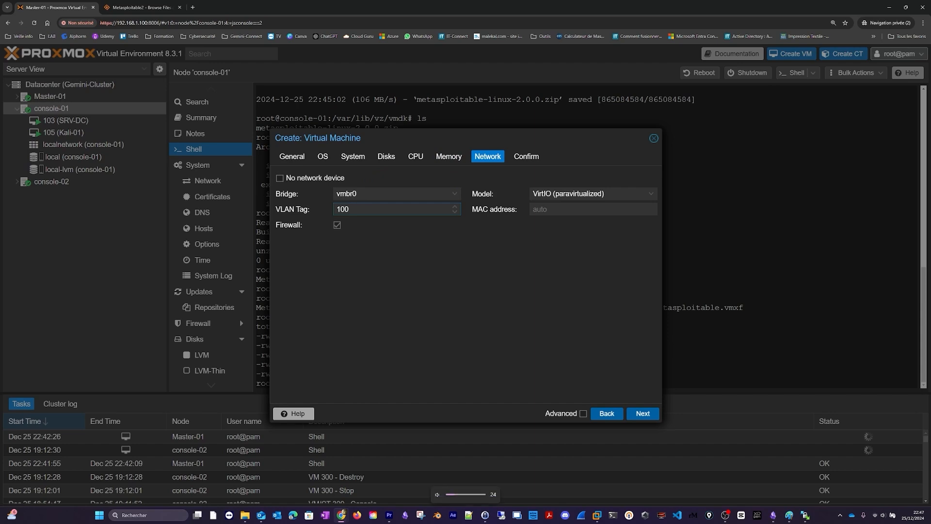
pyautogui.click(642, 414)
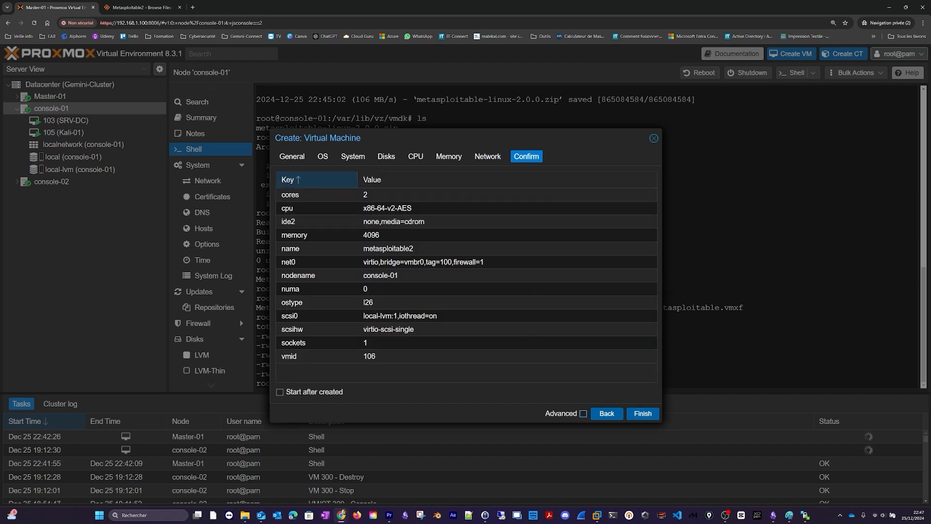
pyautogui.click(642, 413)
# Detach Hard Disk (scsi0) from VM 106 (metasploitable2) and permanently remove the resulting unused disk.
pyautogui.click(78, 144)
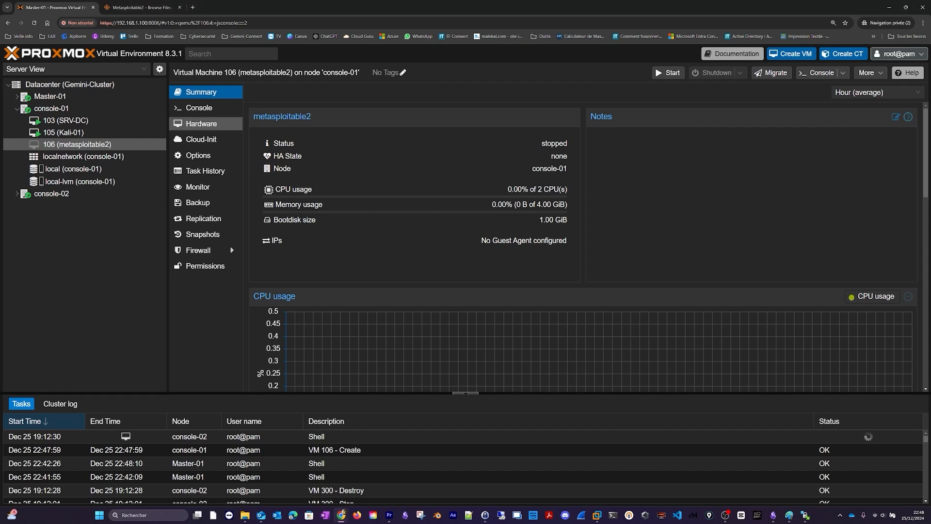
pyautogui.click(202, 124)
pyautogui.click(296, 203)
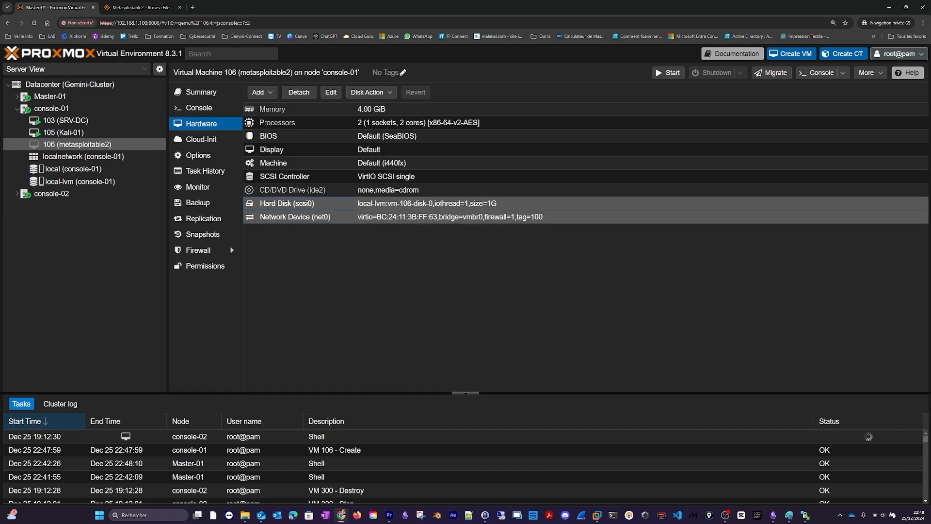
pyautogui.click(298, 92)
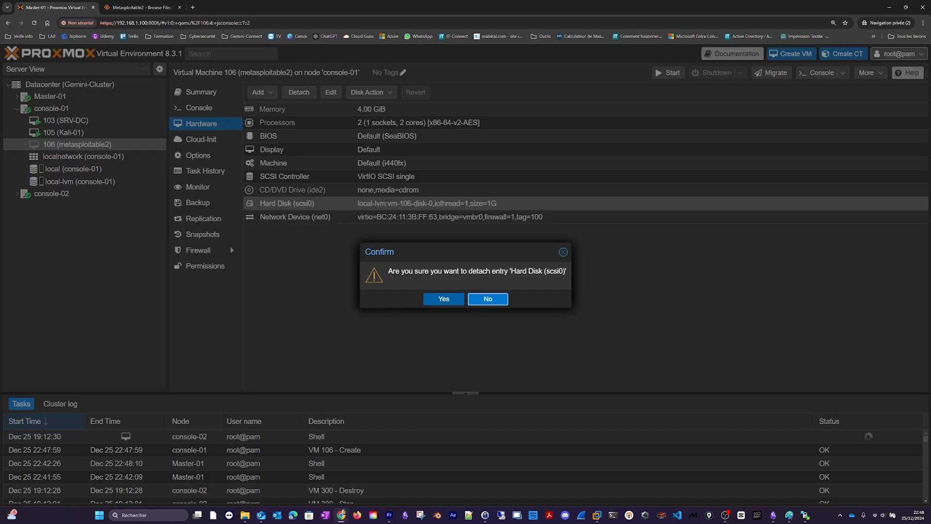
pyautogui.click(444, 298)
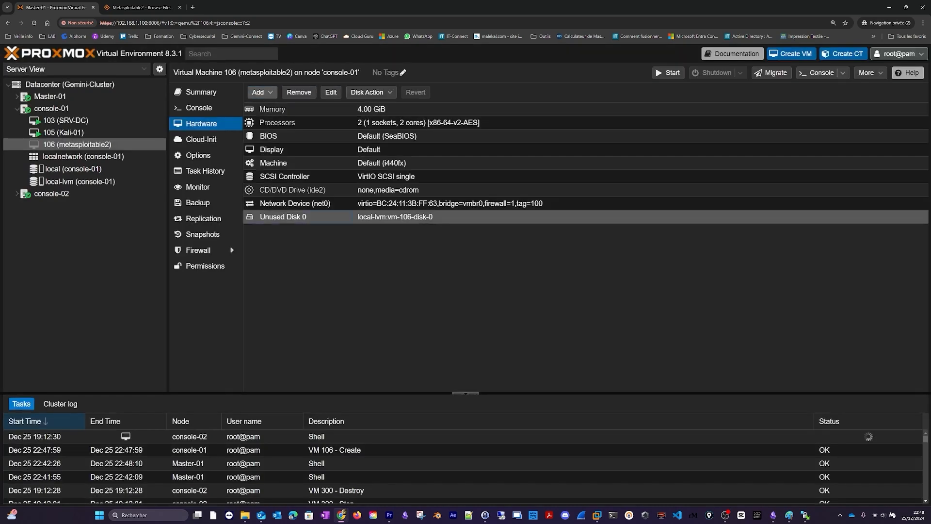
pyautogui.click(298, 92)
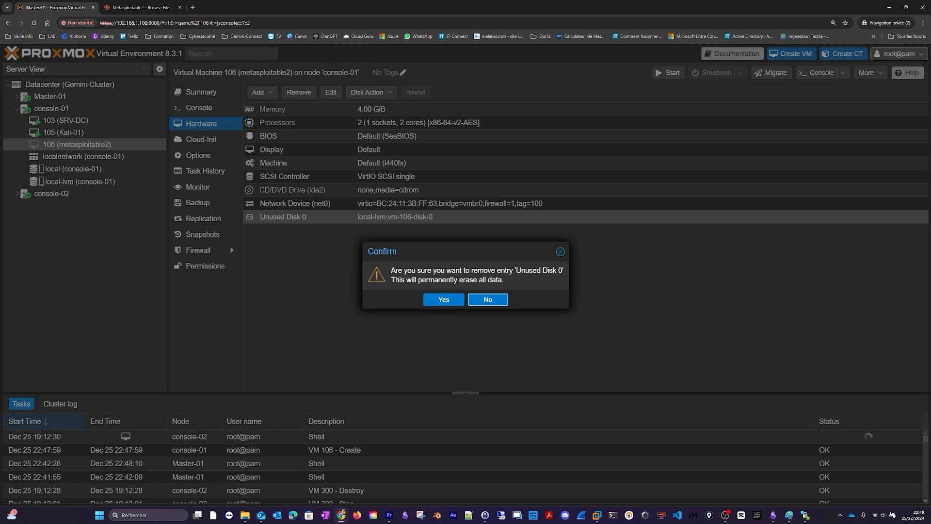
pyautogui.click(444, 299)
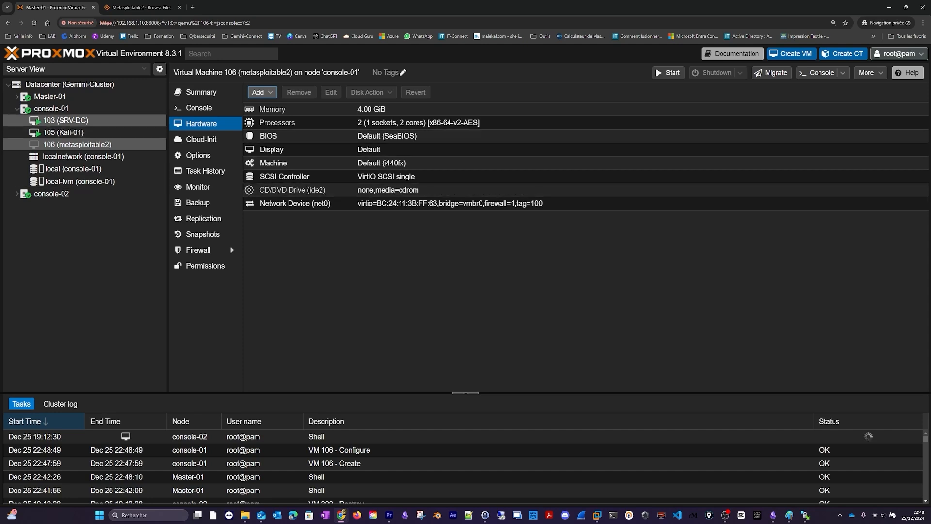
# Return to the console-01 node shell, change into /var/lib/vz/vmdk/ and list its content.
pyautogui.click(51, 109)
pyautogui.write('cd /var')
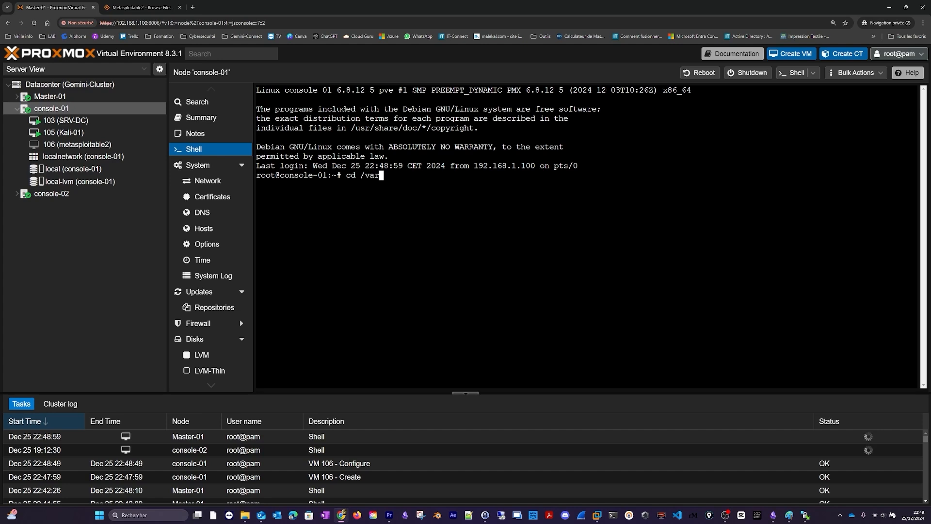
pyautogui.write('/lib/vz/vm')
pyautogui.press('Tab')
pyautogui.press('Return')
pyautogui.write('ls')
pyautogui.press('Return')
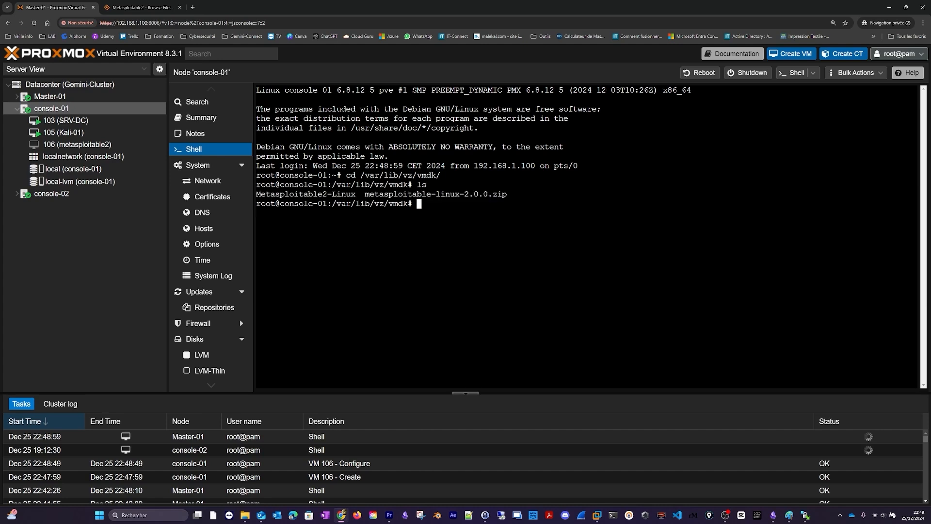
# Change into the Metasploitable2-Linux/ directory, list its files and highlight Metasploitable.vmdk.
pyautogui.write('cd M')
pyautogui.press('Tab')
pyautogui.press('Return')
pyautogui.write('ls')
pyautogui.press('Return')
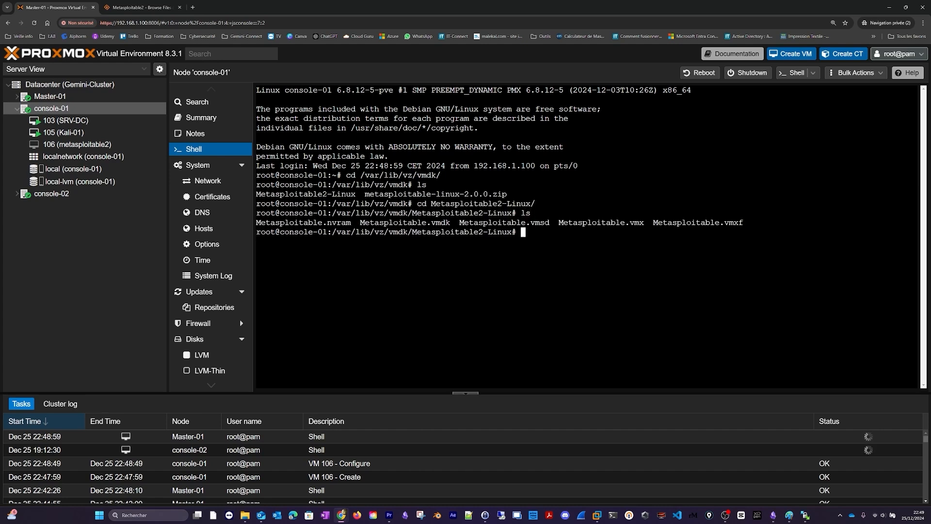
pyautogui.doubleClick(405, 223)
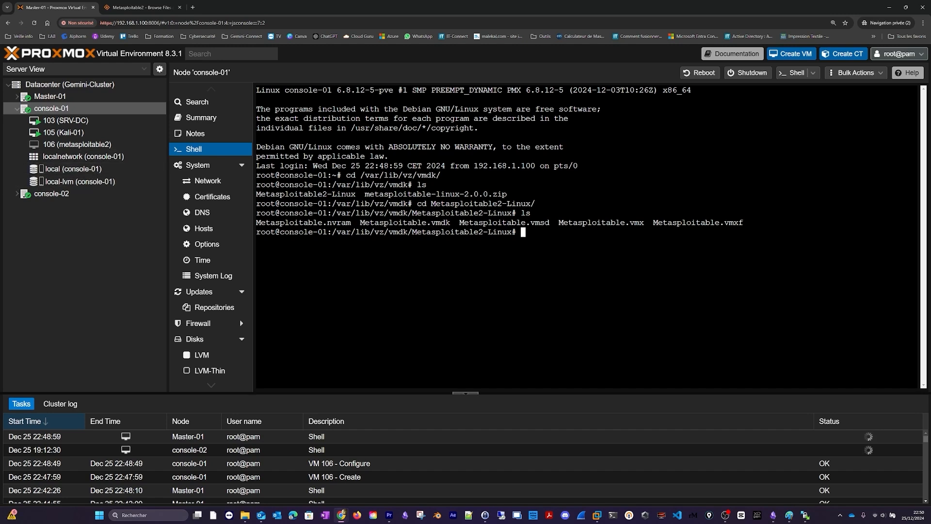
# Enter the start of the disk import command at the prompt: qm importdisk 106 Metasploitable.vmdk.
pyautogui.write('qm importdisk')
pyautogui.write('106')
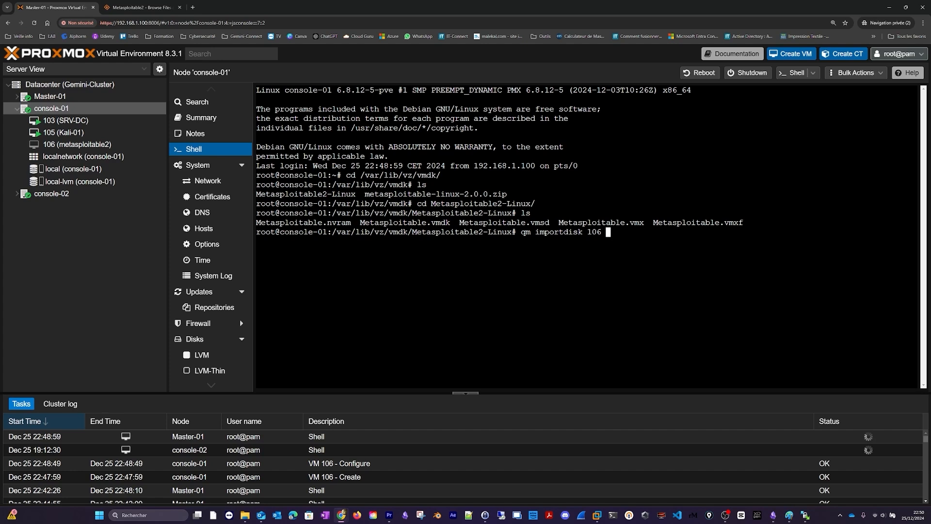
pyautogui.write('Me')
pyautogui.press('Tab')
pyautogui.write('vmdk')
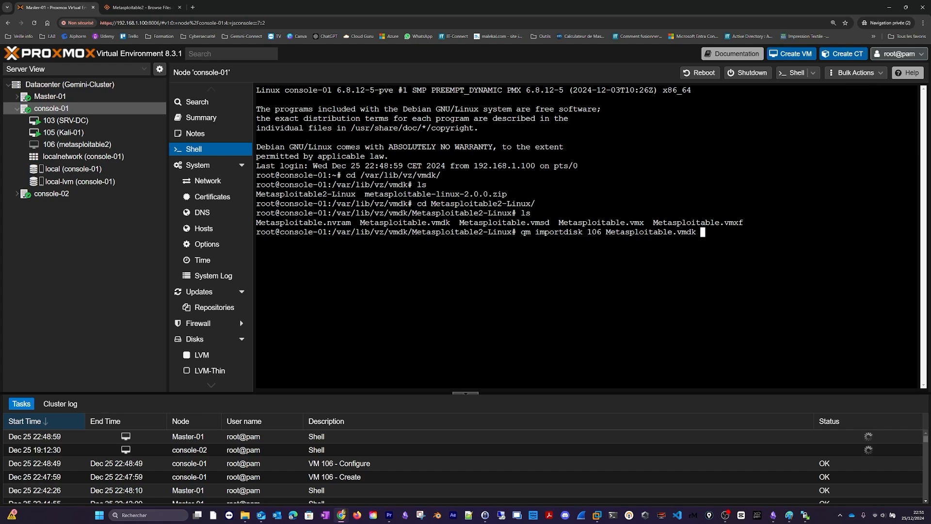
pyautogui.press('BackSpace')
pyautogui.press('BackSpace')
pyautogui.write('k')
pyautogui.press('BackSpace')
pyautogui.press('BackSpace')
pyautogui.press('BackSpace')
pyautogui.write('isk')
pyautogui.press('BackSpace')
pyautogui.press('BackSpace')
pyautogui.press('BackSpace')
pyautogui.write('md')
pyautogui.press('Tab')
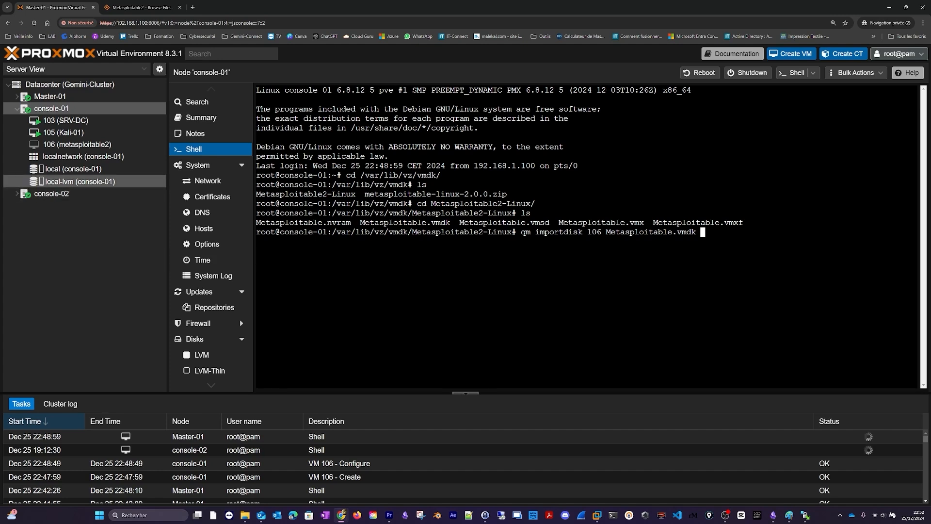
# Complete the import command with target storage local-lvm and --format raw, and run it.
pyautogui.write('l')
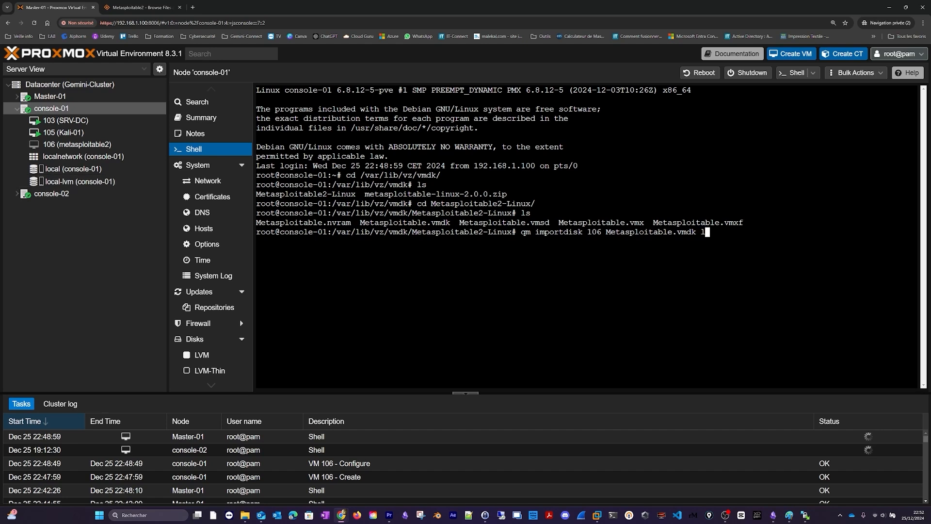
pyautogui.write('ocal-lvm')
pyautogui.write('--format raw')
pyautogui.press('Return')
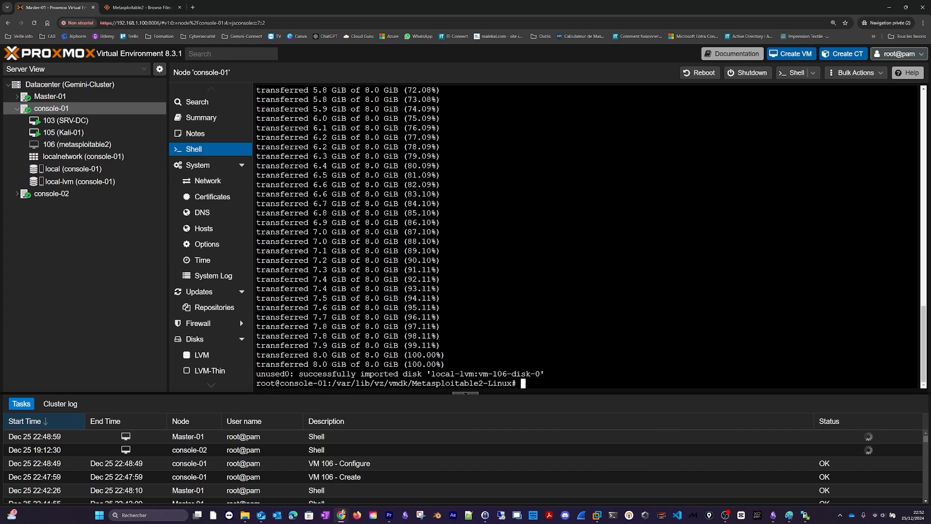
# Examine the import's closing message and the vm-106-disk-0 entry among the VM disks of local-lvm (console-01).
pyautogui.doubleClick(275, 374)
pyautogui.moveTo(298, 374); pyautogui.dragTo(539, 374)
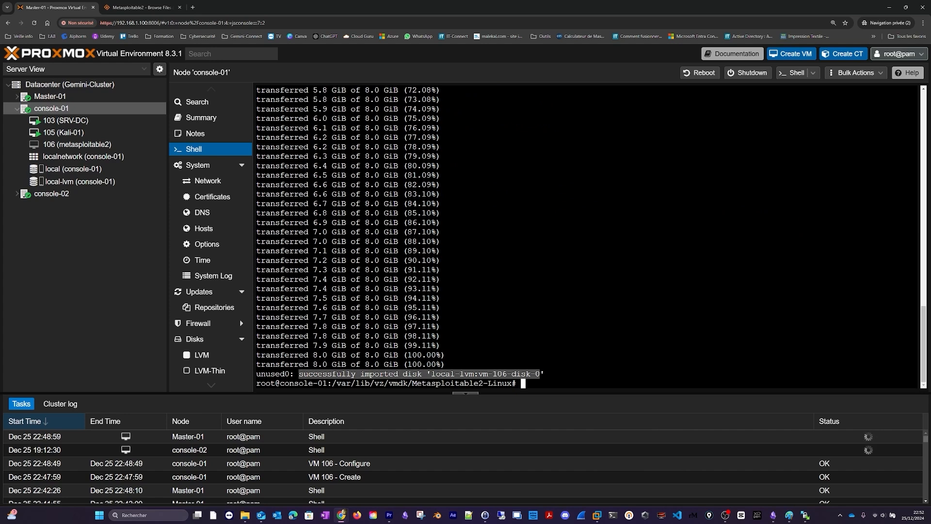
pyautogui.click(95, 182)
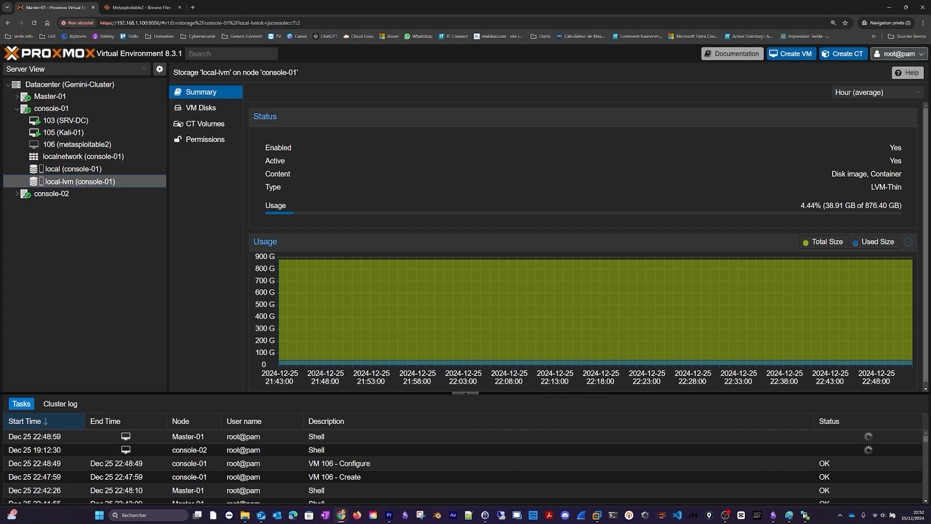
pyautogui.click(201, 107)
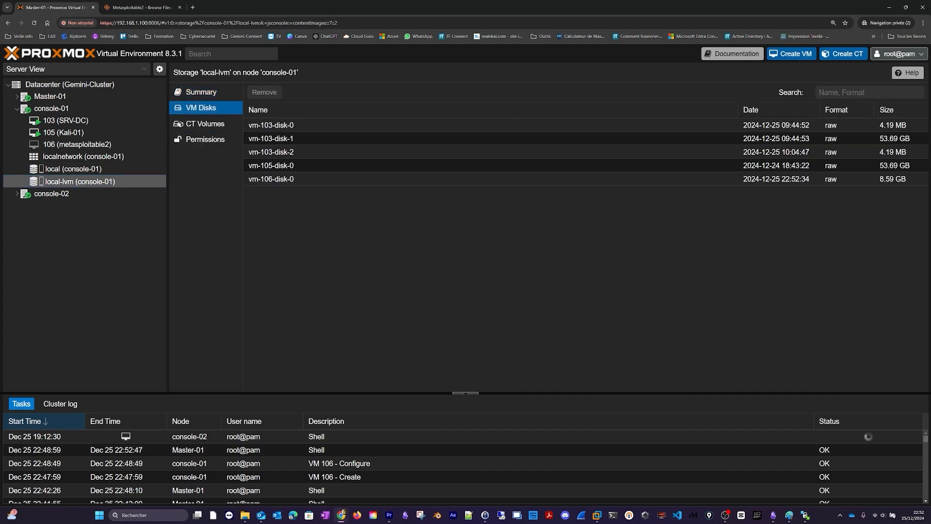
pyautogui.click(271, 179)
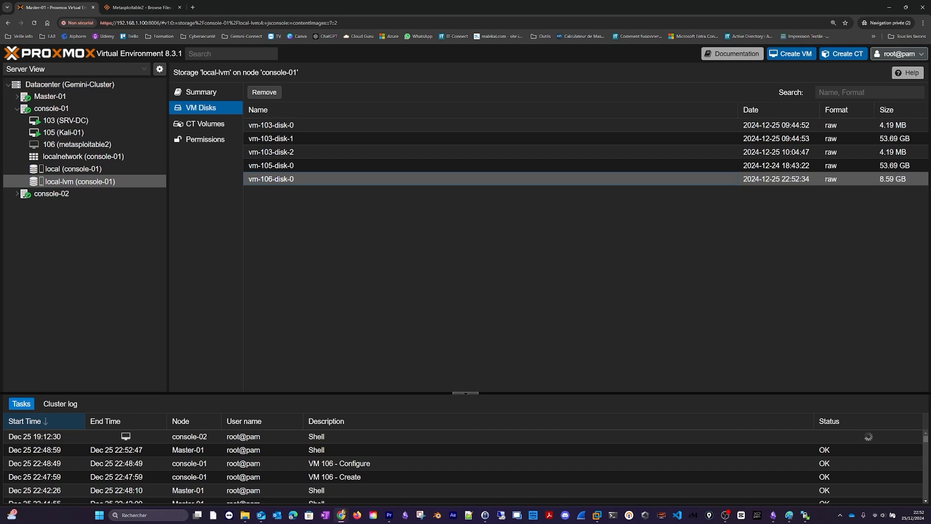
# Attach Unused Disk 0 to VM 106 (metasploitable2) as an IDE device.
pyautogui.click(83, 144)
pyautogui.click(291, 217)
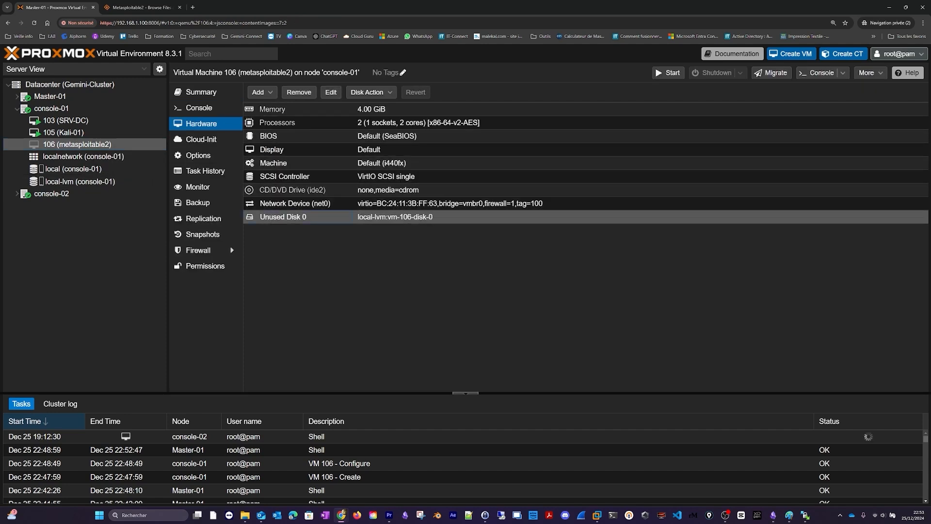
pyautogui.doubleClick(291, 217)
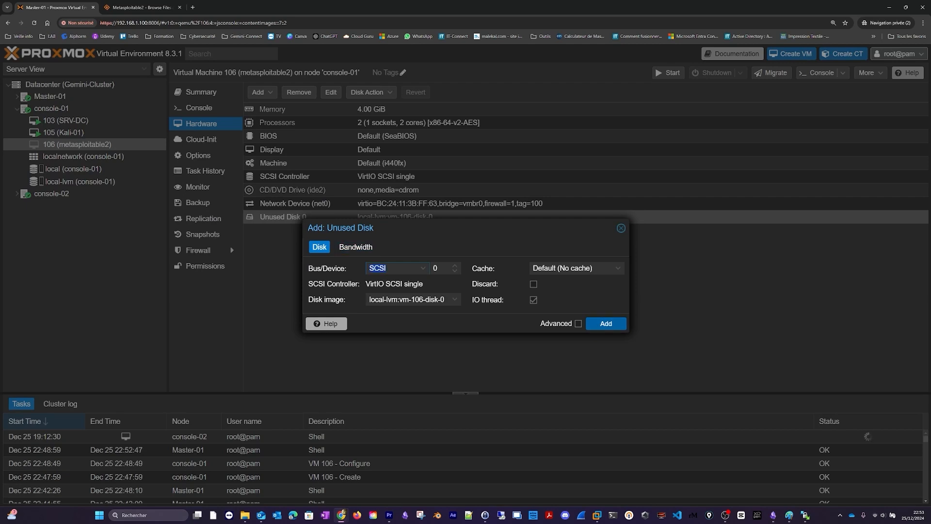
pyautogui.click(410, 268)
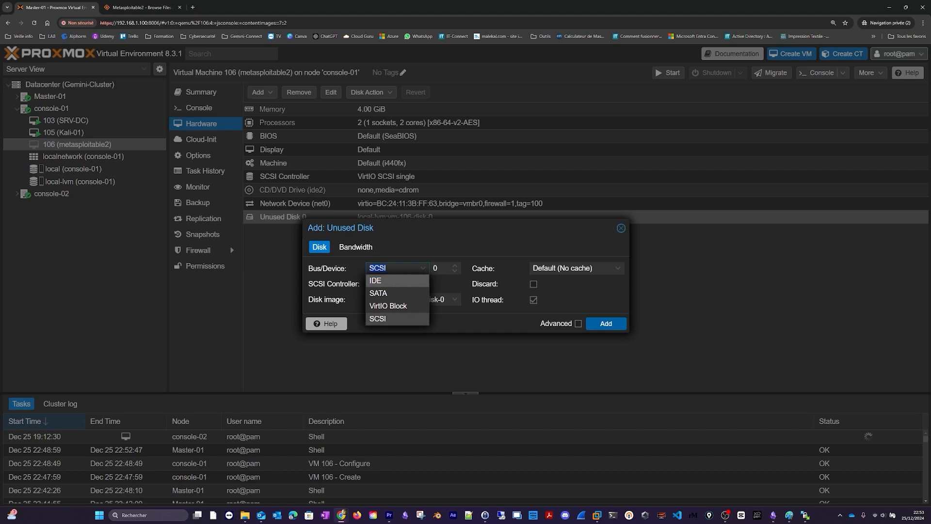
pyautogui.click(375, 280)
pyautogui.click(605, 323)
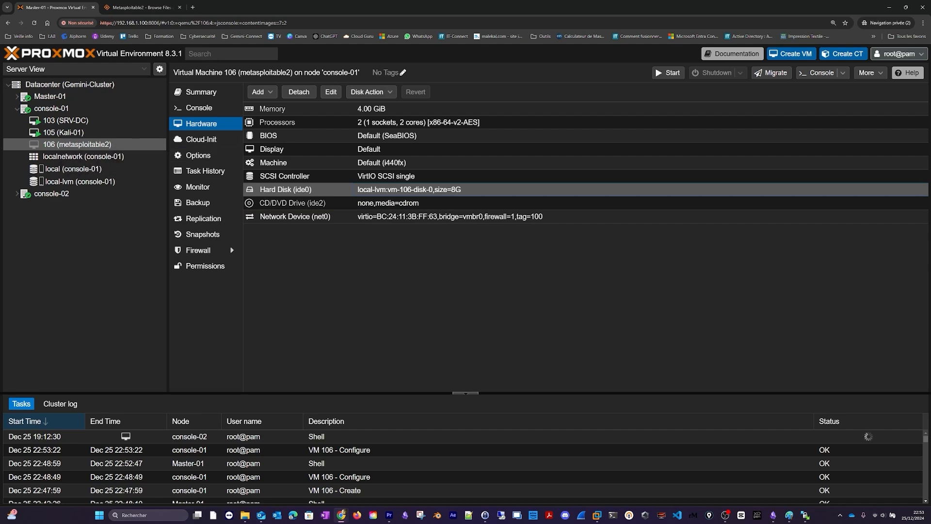
# Edit VM 106's boot order: disable net0 and ide2, enable ide0 and move it to first place.
pyautogui.click(199, 155)
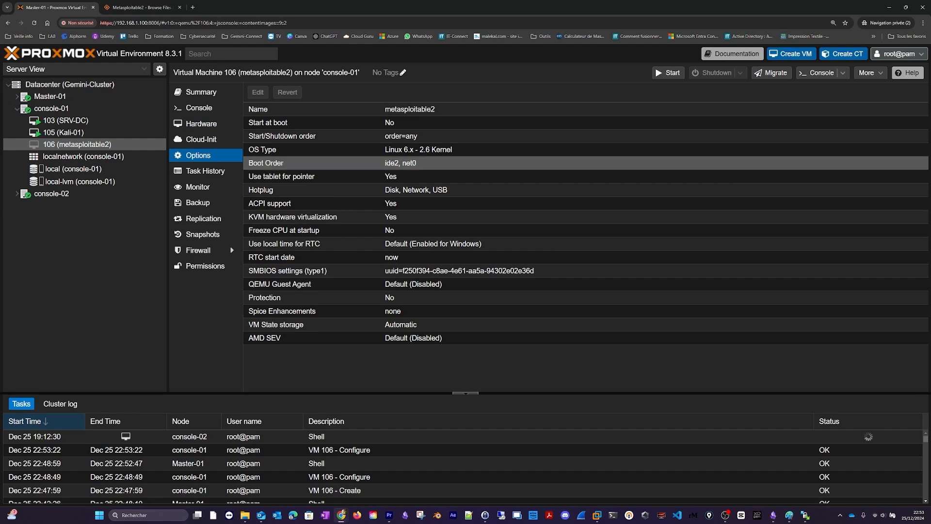
pyautogui.doubleClick(315, 163)
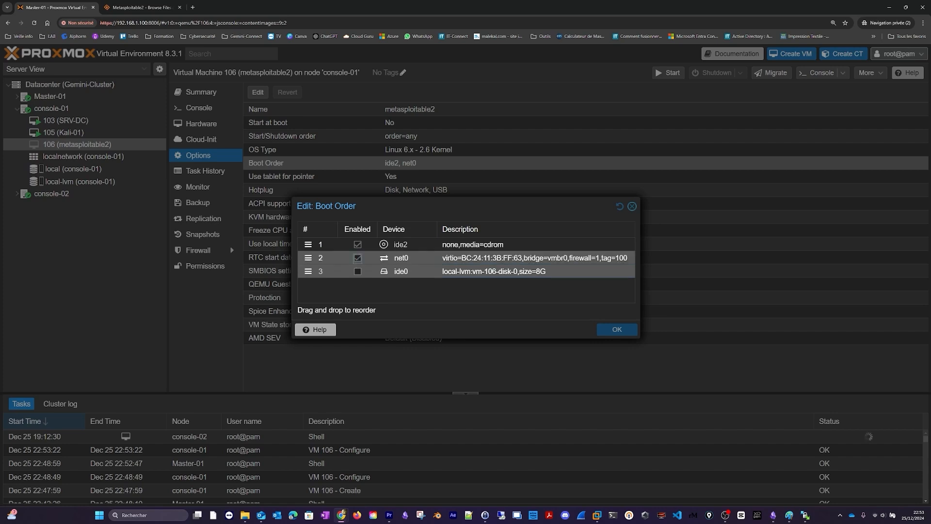
pyautogui.click(357, 257)
pyautogui.click(357, 245)
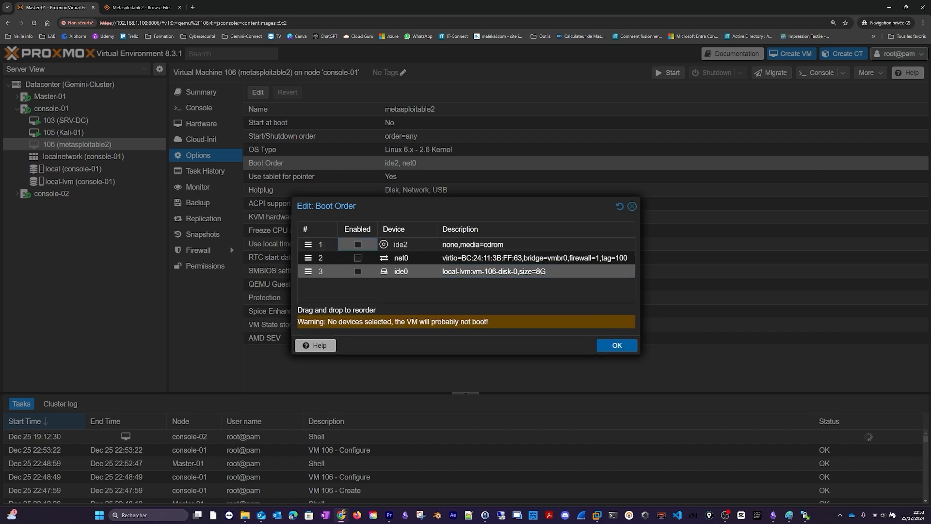
pyautogui.click(357, 271)
pyautogui.moveTo(308, 271); pyautogui.dragTo(308, 242)
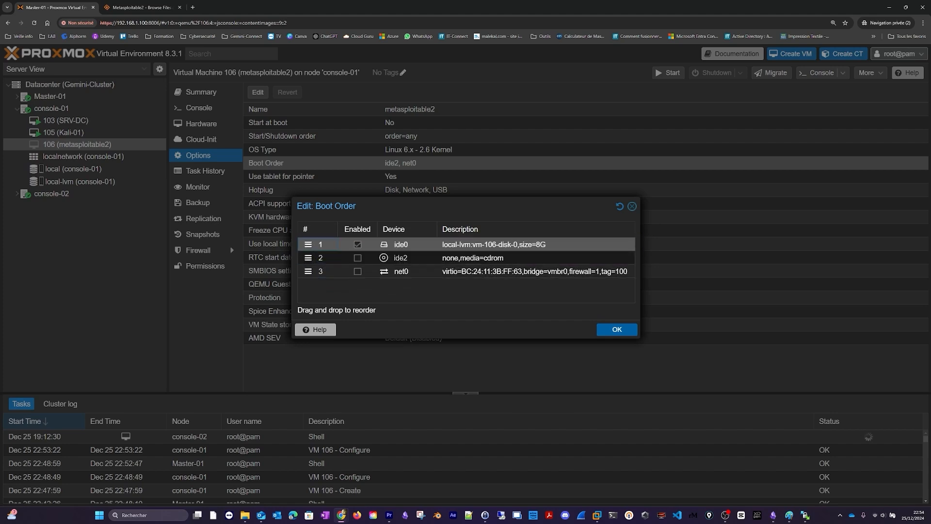
pyautogui.click(617, 329)
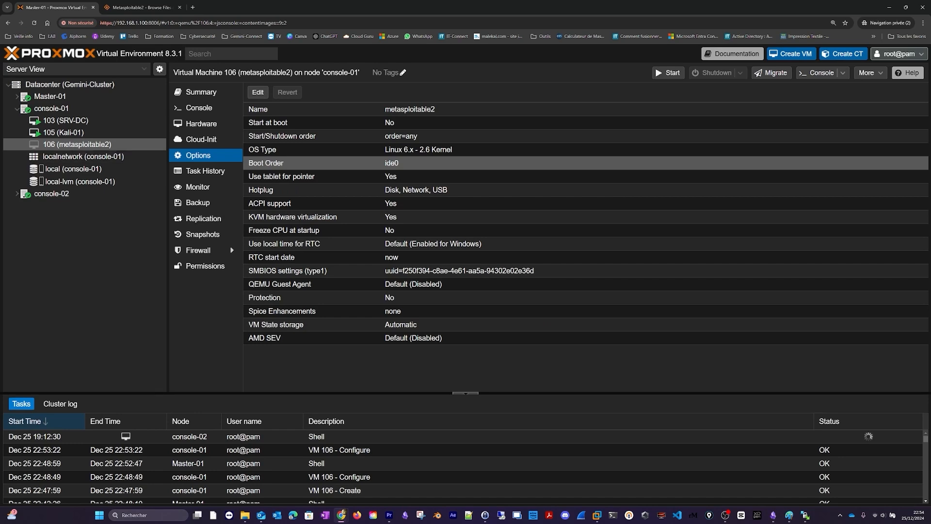
# Open the metasploitable2 VM's console, start the VM and move the console window clear of the screen corner.
pyautogui.doubleClick(97, 145)
pyautogui.click(152, 110)
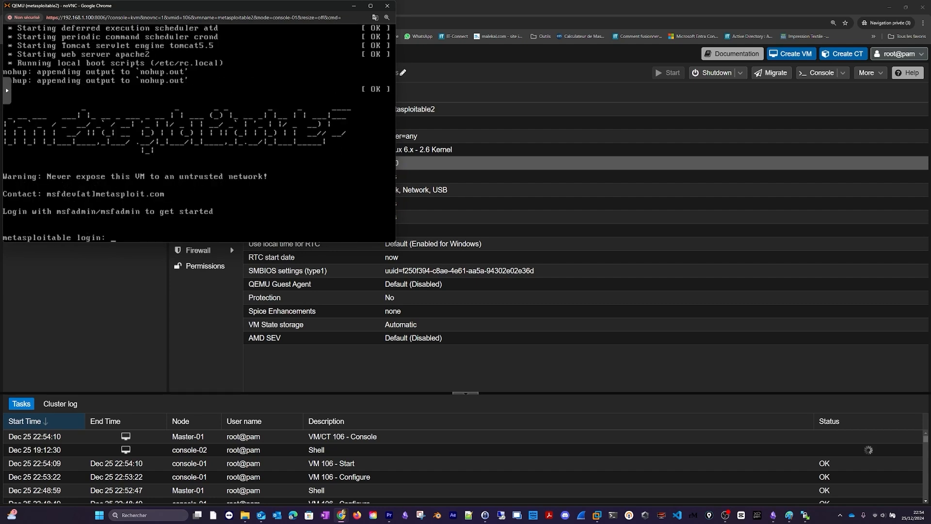
pyautogui.moveTo(204, 6); pyautogui.dragTo(310, 72)
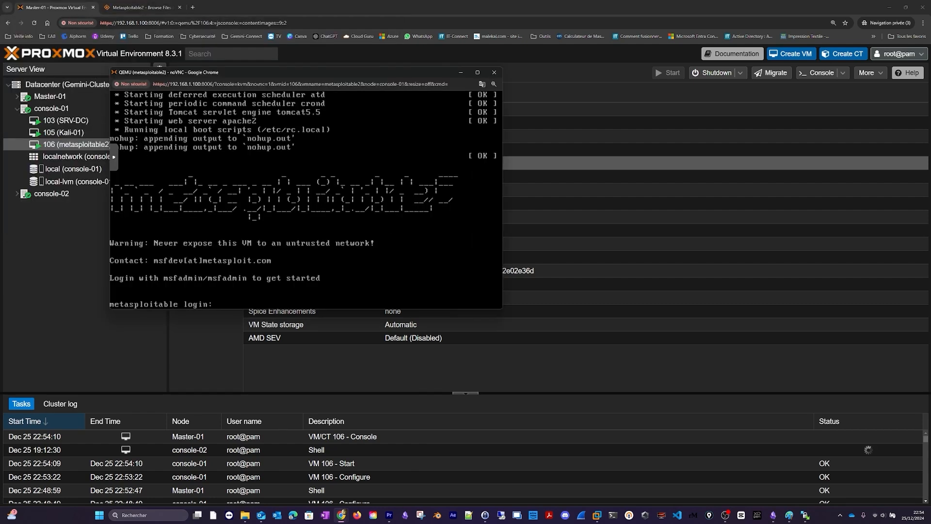